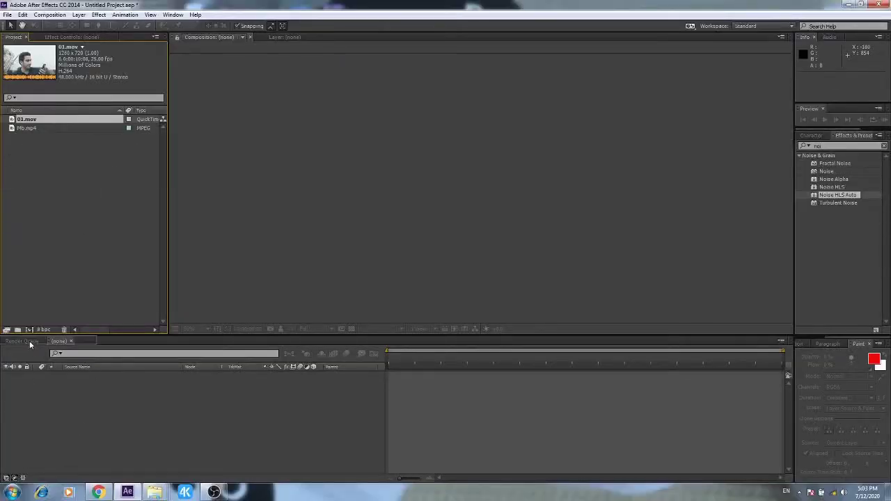
- Create a new composition from the 01.mov clip
{"action": "left_click_drag", "start_coordinate": [16, 420], "coordinate": [31, 330]}
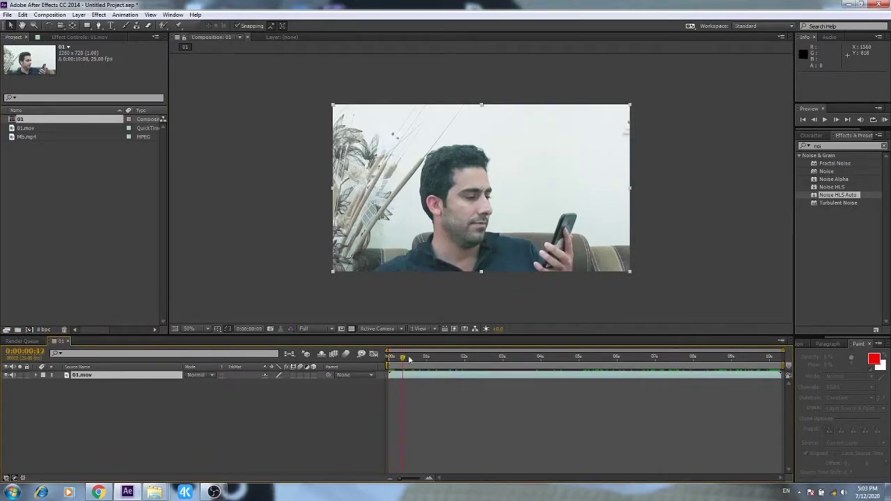
- Scrub composition 01 to preview the footage around two seconds and later
{"action": "left_click_drag", "start_coordinate": [389, 358], "coordinate": [469, 359]}
{"action": "mouse_move", "coordinate": [586, 358]}
{"action": "left_mouse_down"}
{"action": "mouse_move", "coordinate": [787, 367]}
{"action": "mouse_move", "coordinate": [359, 371]}
{"action": "left_mouse_up"}
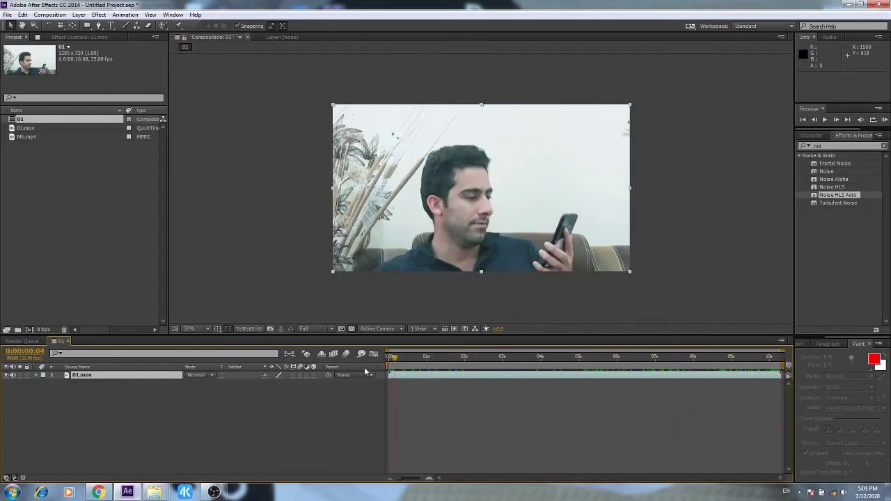
- Show the Tracker panel, set Motion Source to 01.mov, and select the 01.mov layer
{"action": "left_click", "coordinate": [173, 14]}
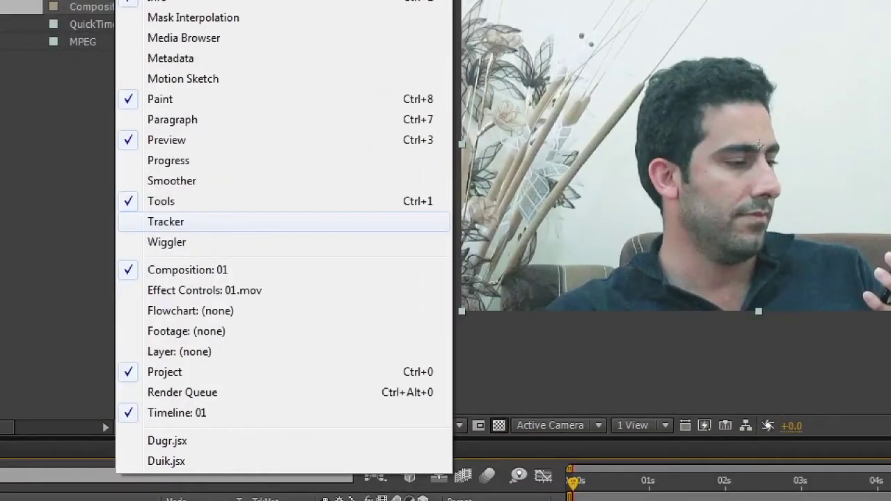
{"action": "left_click", "coordinate": [197, 224]}
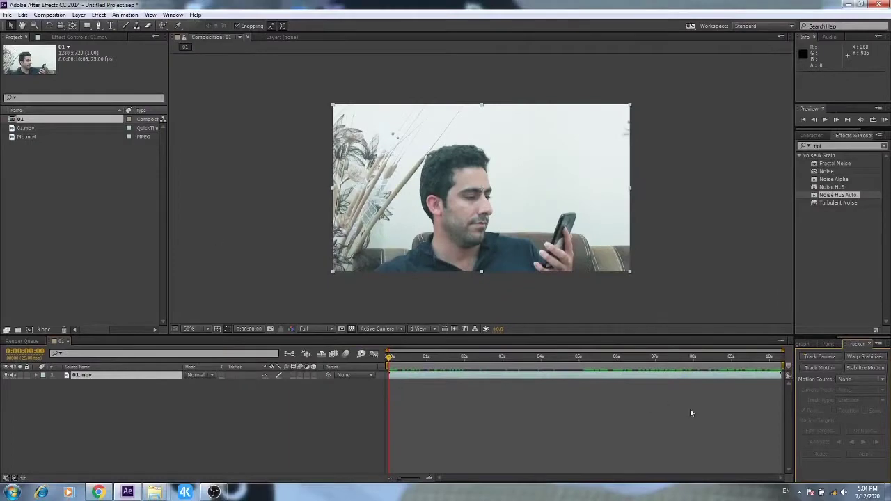
{"action": "left_click", "coordinate": [845, 380]}
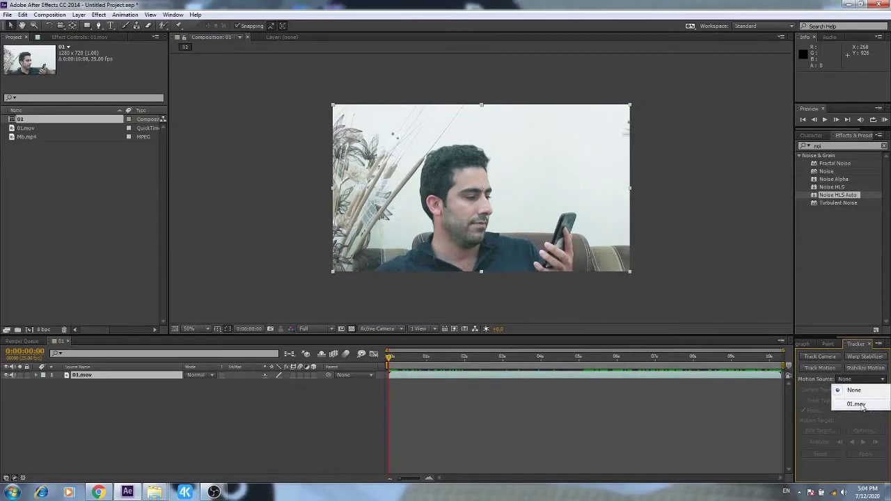
{"action": "left_click", "coordinate": [857, 405]}
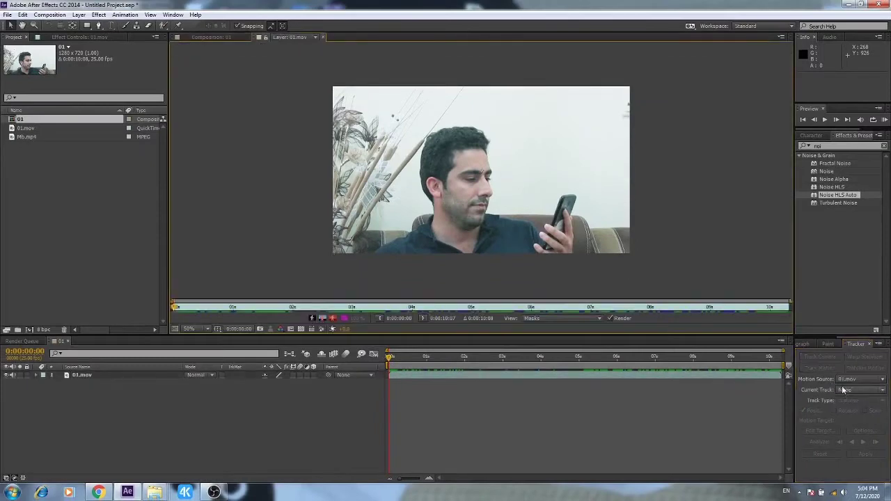
{"action": "left_click", "coordinate": [136, 376]}
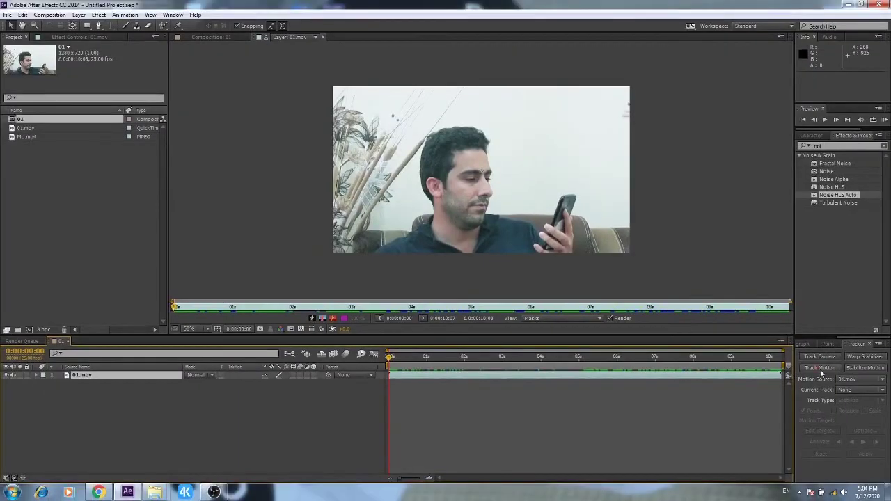
- Start a motion track and place Track Point 1 on the phone's top corner near two seconds
{"action": "left_click", "coordinate": [821, 370]}
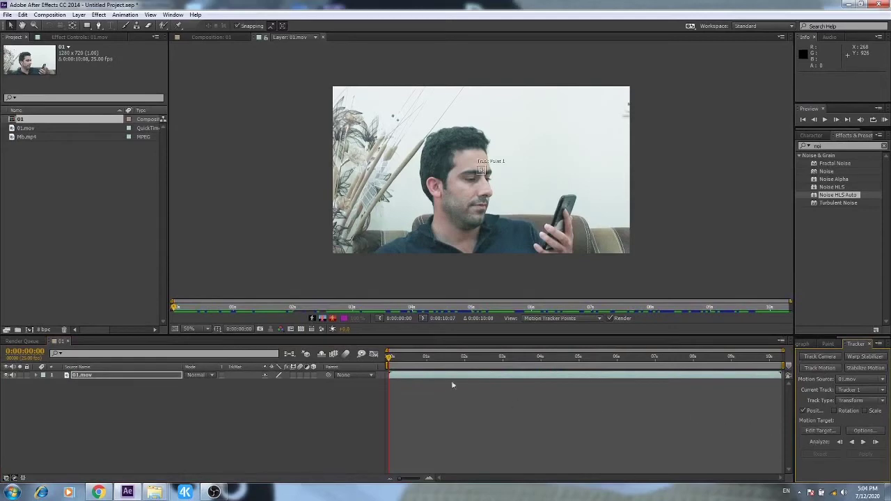
{"action": "left_click_drag", "start_coordinate": [388, 358], "coordinate": [481, 356]}
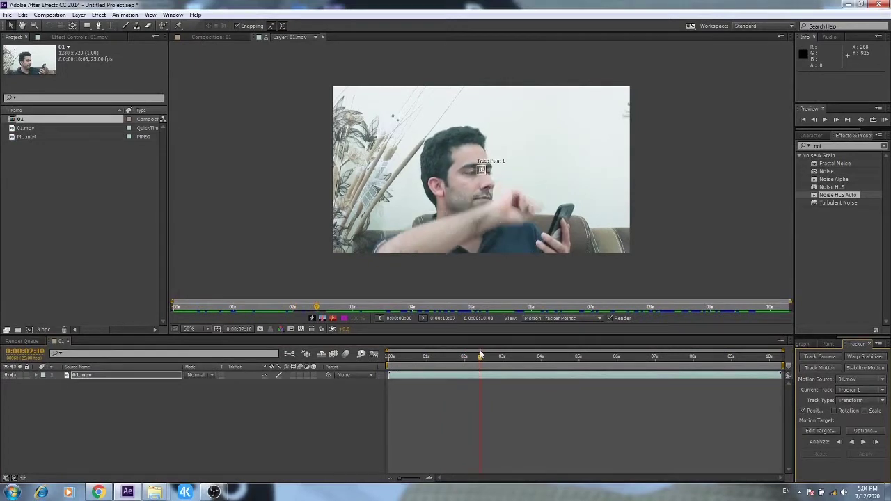
{"action": "left_click_drag", "start_coordinate": [480, 357], "coordinate": [480, 357]}
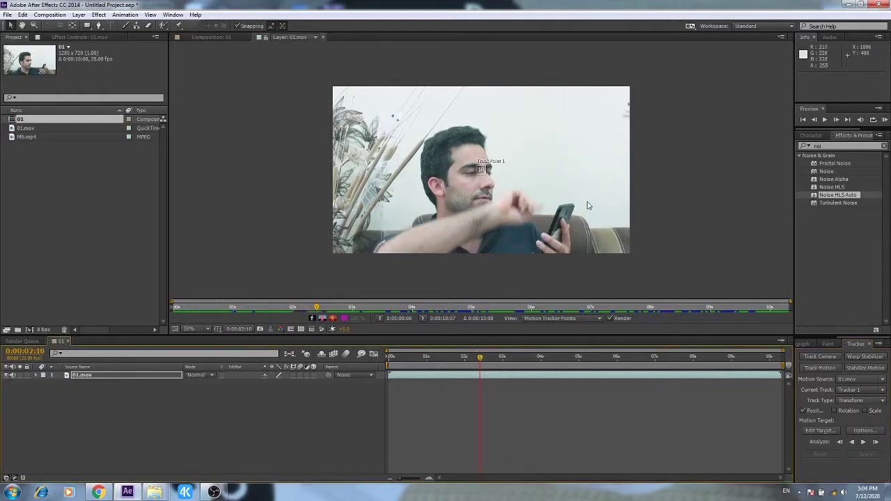
{"action": "scroll", "coordinate": [587, 206], "scroll_direction": "up", "scroll_amount": 2}
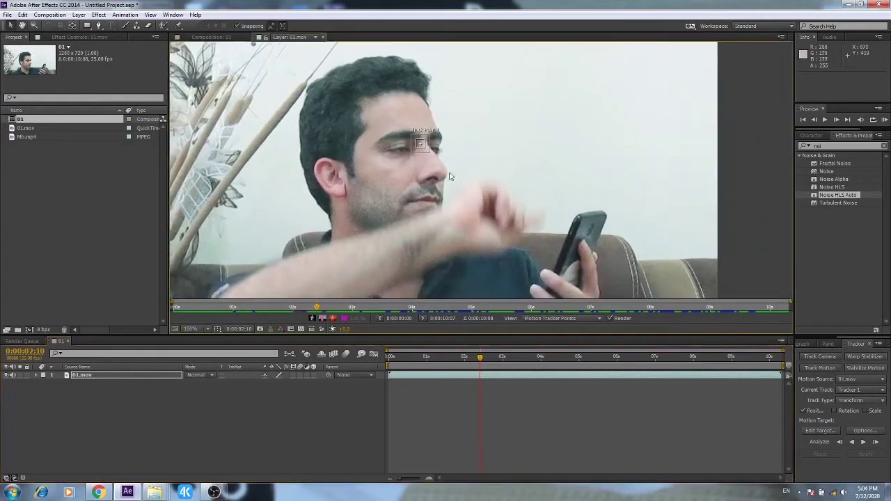
{"action": "mouse_move", "coordinate": [425, 145]}
{"action": "left_mouse_down"}
{"action": "mouse_move", "coordinate": [577, 222]}
{"action": "mouse_move", "coordinate": [589, 216]}
{"action": "left_mouse_up"}
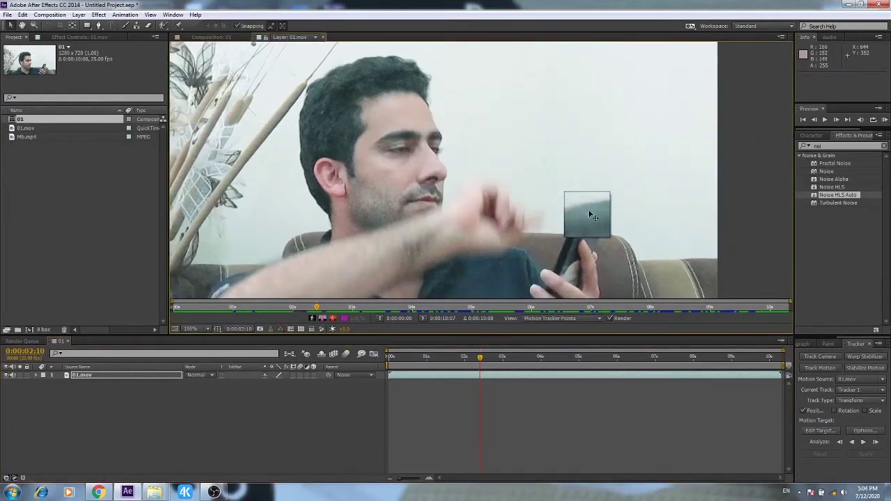
{"action": "left_click_drag", "start_coordinate": [588, 213], "coordinate": [588, 215]}
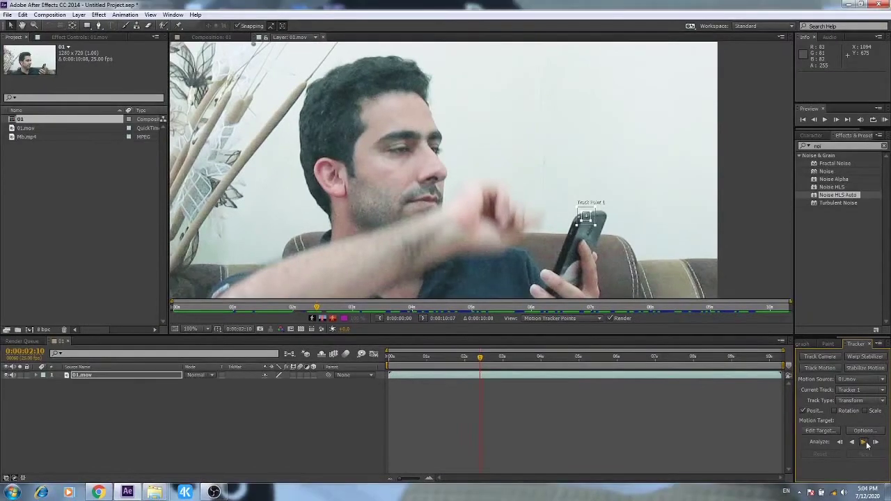
- Analyze Track Point 1 forward, zoom back to 50%, and return the playhead toward the start
{"action": "left_click", "coordinate": [864, 443]}
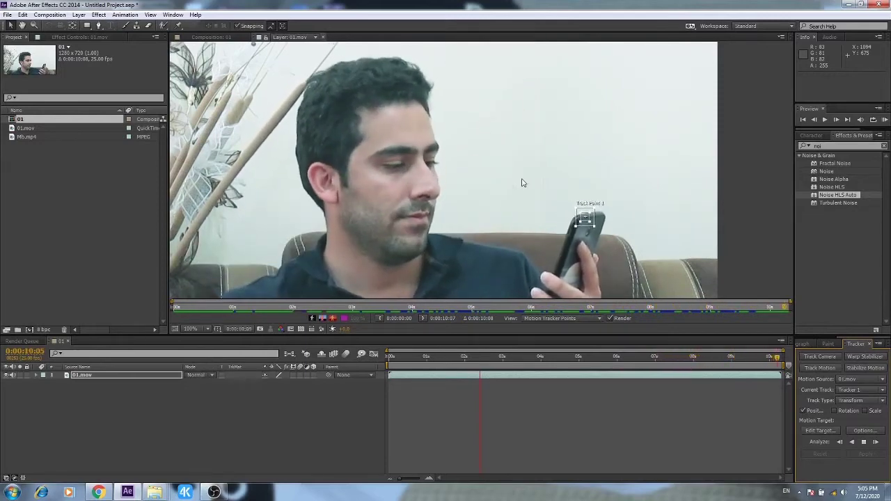
{"action": "key", "text": "comma"}
{"action": "key", "text": "comma"}
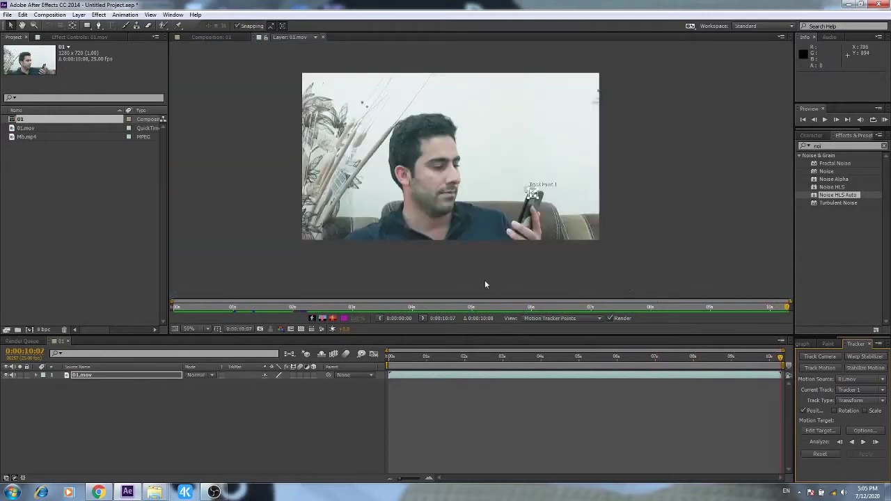
{"action": "left_click", "coordinate": [36, 374]}
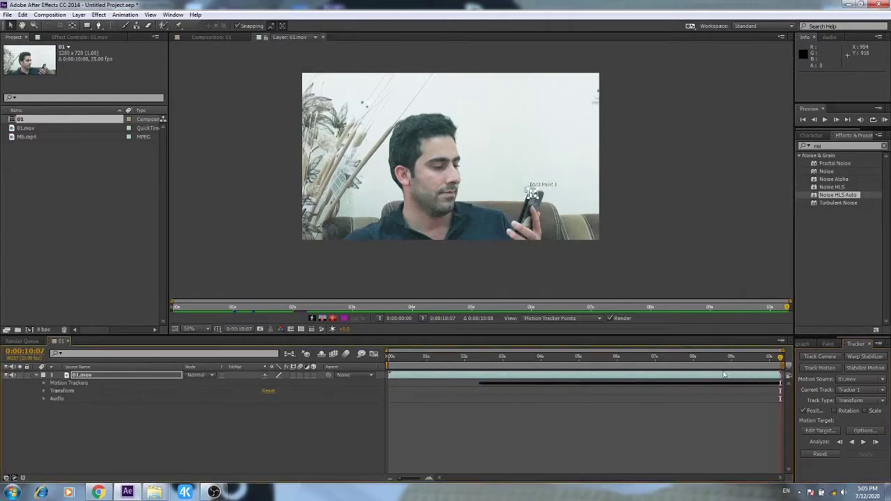
{"action": "left_click_drag", "start_coordinate": [782, 359], "coordinate": [374, 364]}
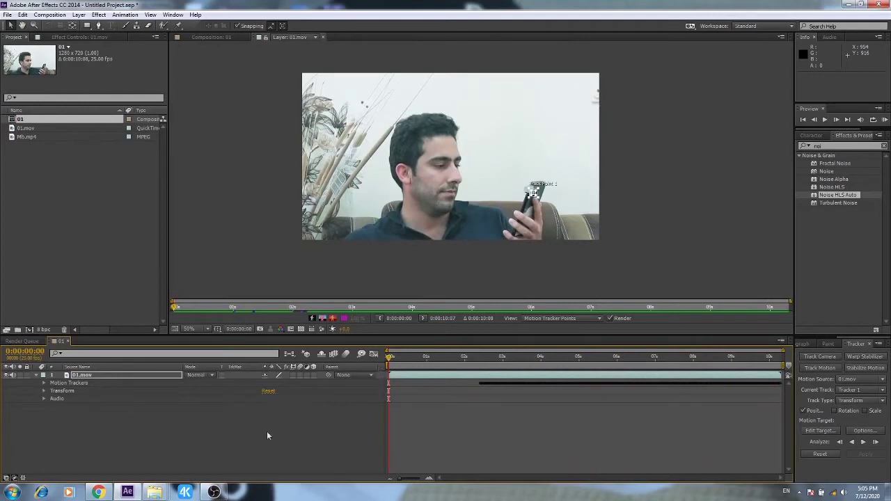
{"action": "left_click", "coordinate": [78, 14]}
- Add a Null 1 null object, set it as the motion target, and apply the track
{"action": "mouse_move", "coordinate": [230, 25]}
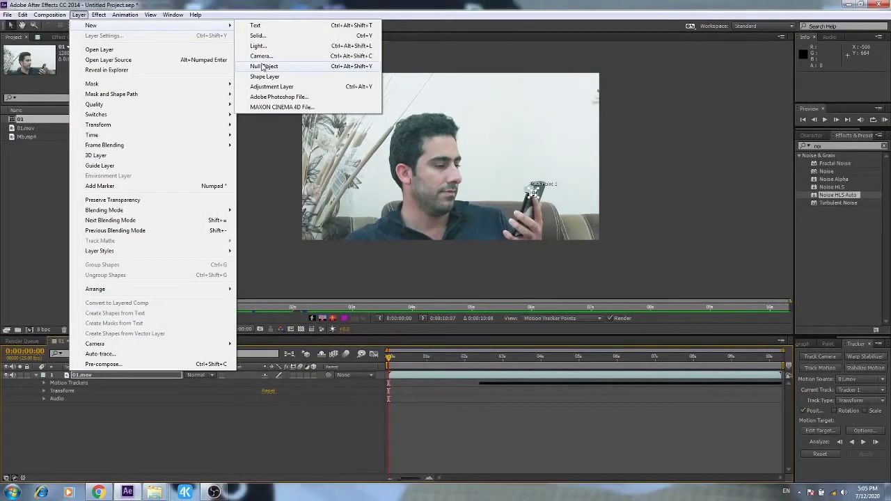
{"action": "left_click", "coordinate": [264, 66]}
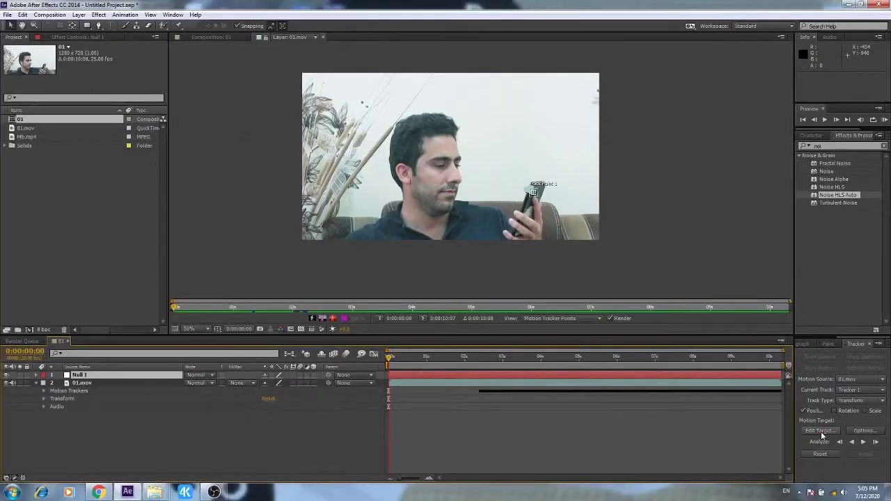
{"action": "left_click", "coordinate": [818, 431]}
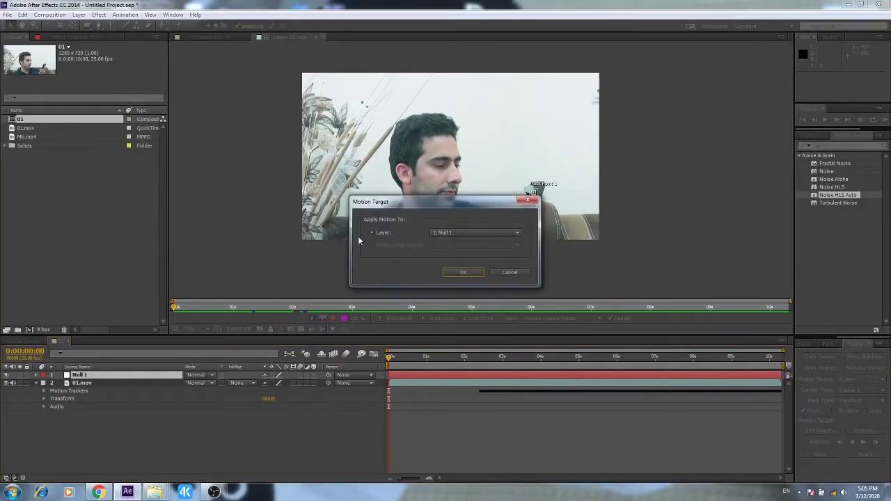
{"action": "left_click", "coordinate": [464, 273]}
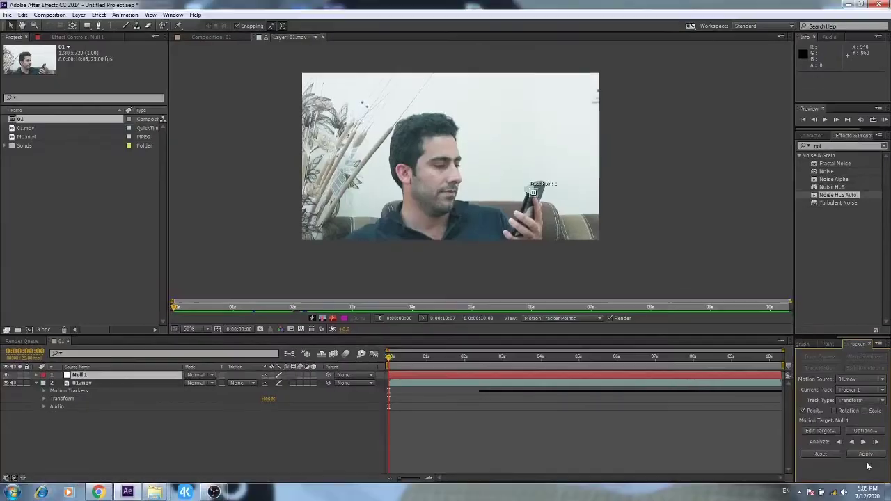
{"action": "left_click", "coordinate": [863, 454]}
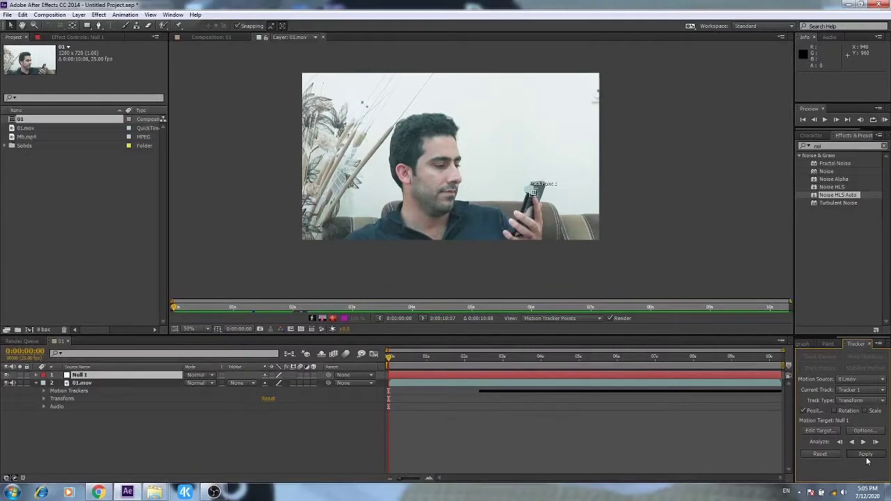
- Confirm applying the tracked motion to Null 1 and parent Mb.mp4 to Null 1
{"action": "left_click", "coordinate": [444, 257]}
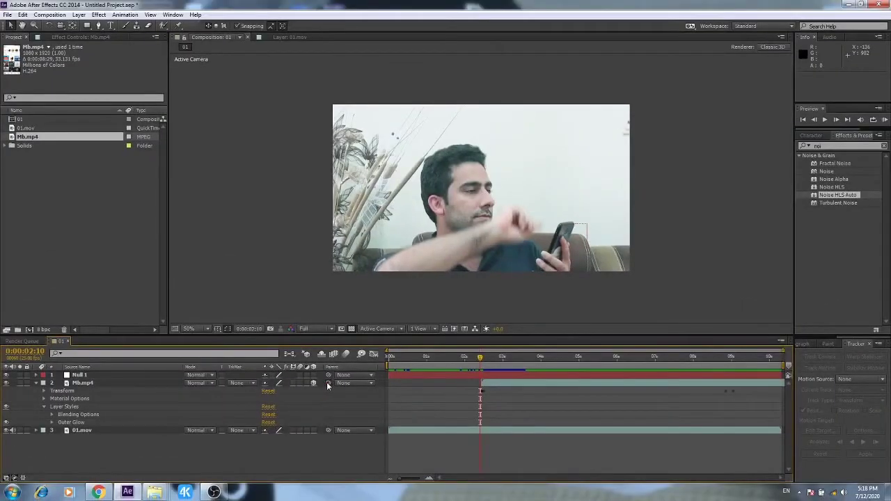
{"action": "left_click_drag", "start_coordinate": [328, 383], "coordinate": [122, 375]}
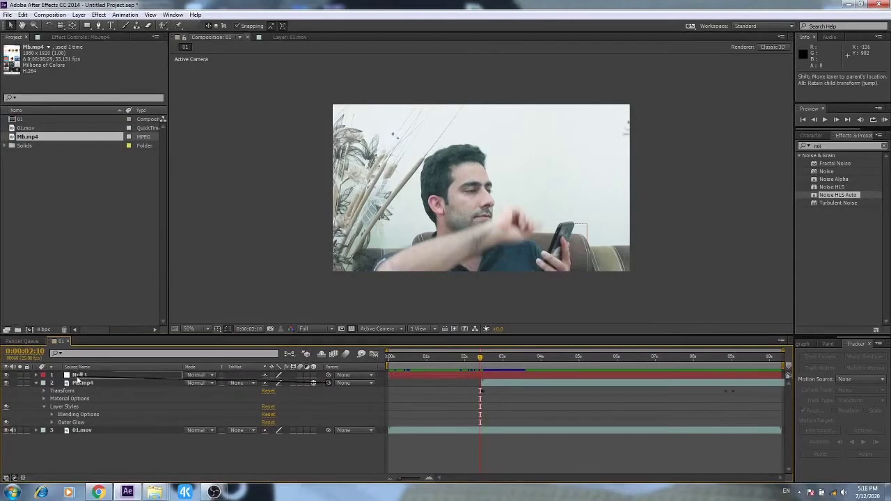
{"action": "left_click_drag", "start_coordinate": [122, 375], "coordinate": [119, 378]}
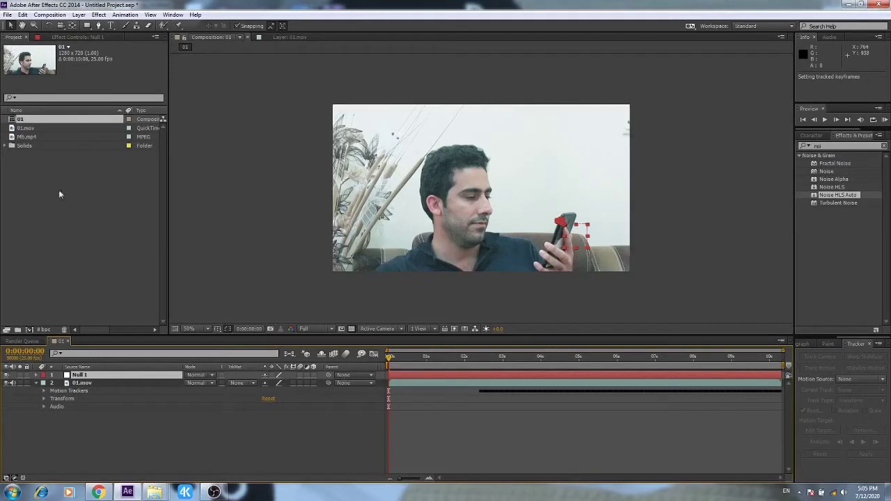
{"action": "left_click", "coordinate": [26, 138]}
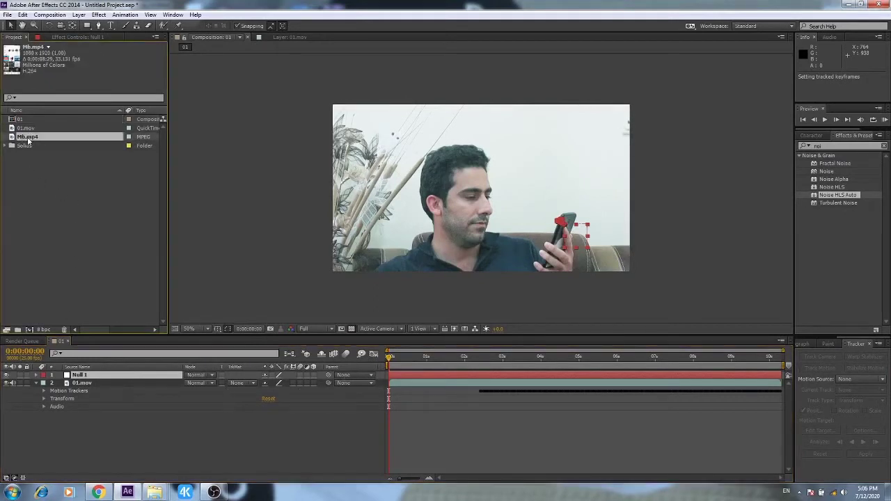
- Add Mb.mp4 above 01.mov, scale it to about 18%, and place it beside the man's head
{"action": "left_click_drag", "start_coordinate": [28, 138], "coordinate": [72, 383]}
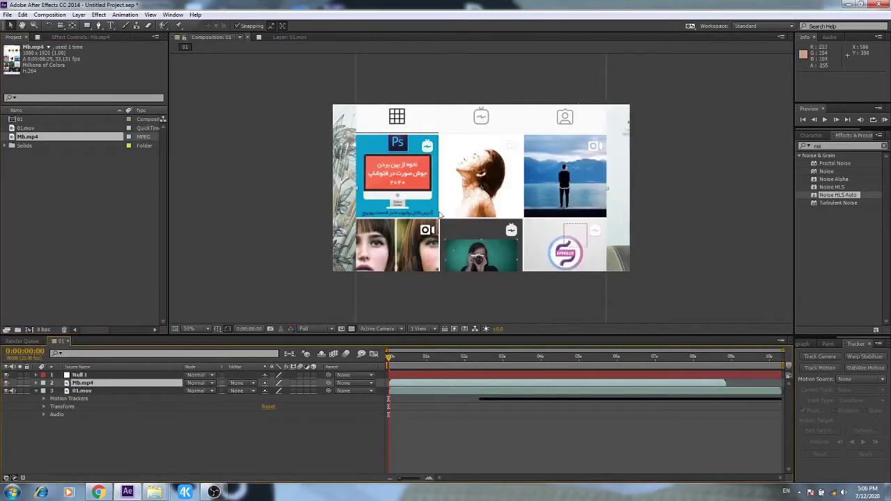
{"action": "scroll", "coordinate": [487, 126], "scroll_direction": "up", "scroll_amount": 2}
{"action": "scroll", "coordinate": [426, 78], "scroll_direction": "down", "scroll_amount": 4}
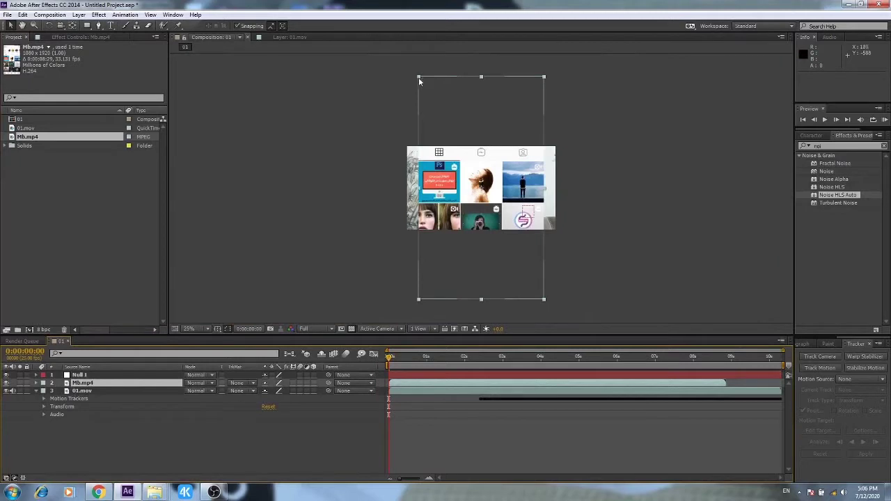
{"action": "mouse_move", "coordinate": [419, 76]}
{"action": "left_mouse_down"}
{"action": "mouse_move", "coordinate": [472, 165]}
{"action": "mouse_move", "coordinate": [493, 182]}
{"action": "mouse_move", "coordinate": [536, 190]}
{"action": "left_mouse_up"}
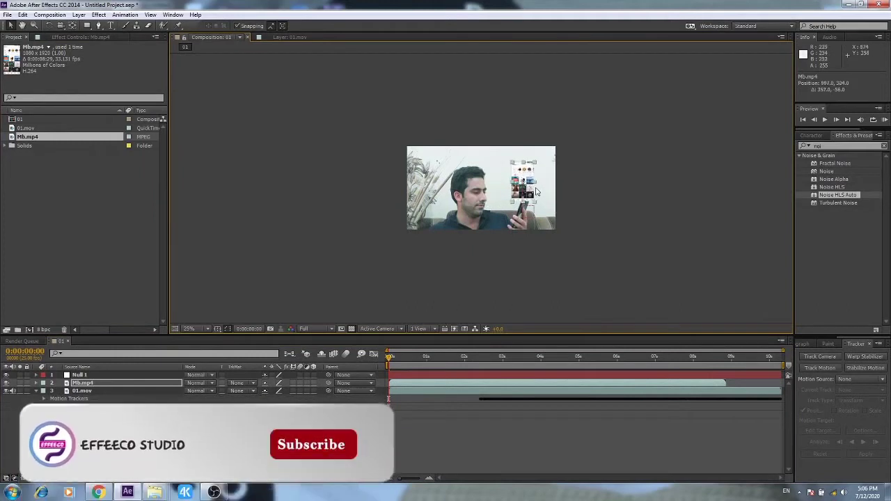
{"action": "scroll", "coordinate": [536, 191], "scroll_direction": "up", "scroll_amount": 2}
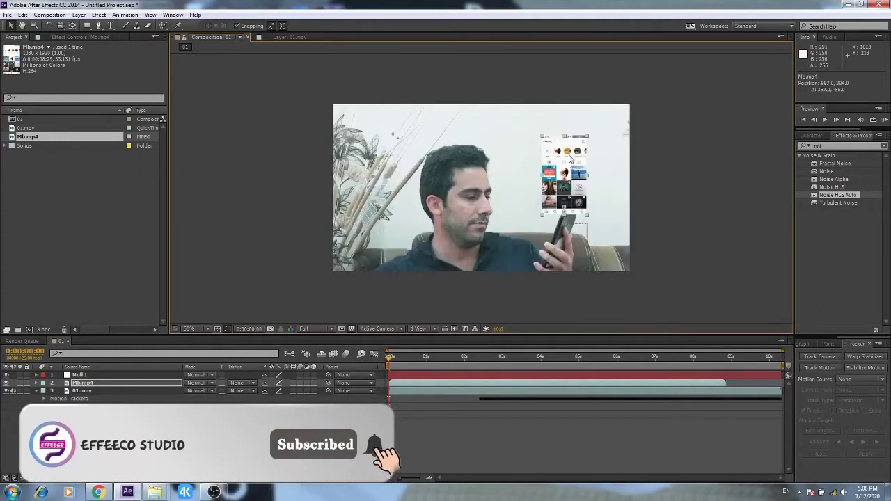
{"action": "left_click_drag", "start_coordinate": [566, 163], "coordinate": [551, 159]}
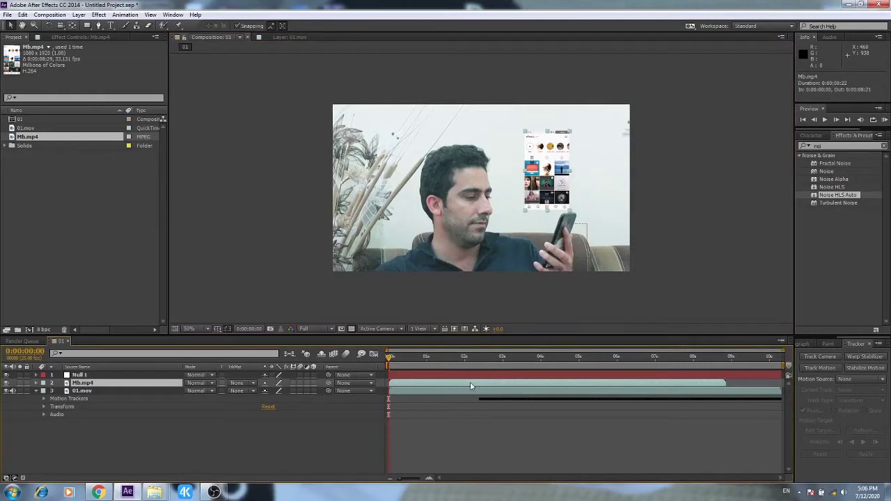
{"action": "mouse_move", "coordinate": [423, 386]}
{"action": "left_mouse_down"}
{"action": "mouse_move", "coordinate": [439, 388]}
{"action": "mouse_move", "coordinate": [430, 388]}
{"action": "left_mouse_up"}
- Slide the Mb.mp4 layer so its In point is 0:00:03:04, previewing frames to check
{"action": "left_click_drag", "start_coordinate": [390, 359], "coordinate": [424, 360]}
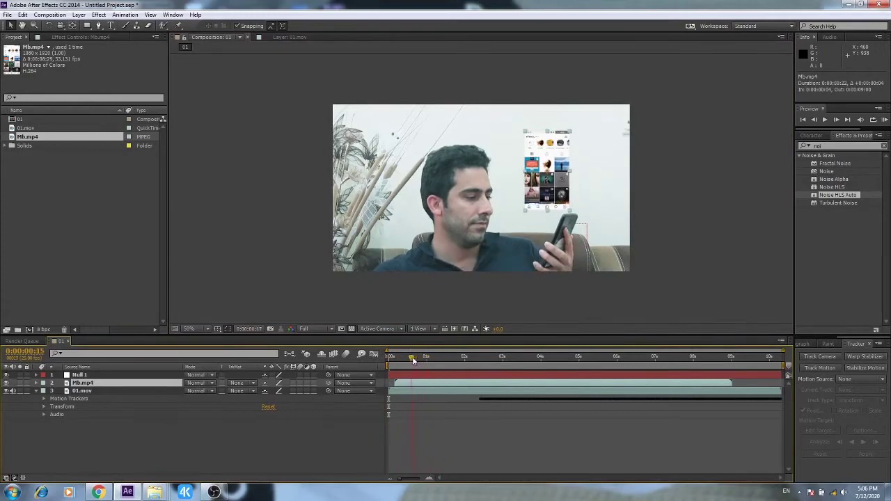
{"action": "left_click_drag", "start_coordinate": [424, 359], "coordinate": [420, 359]}
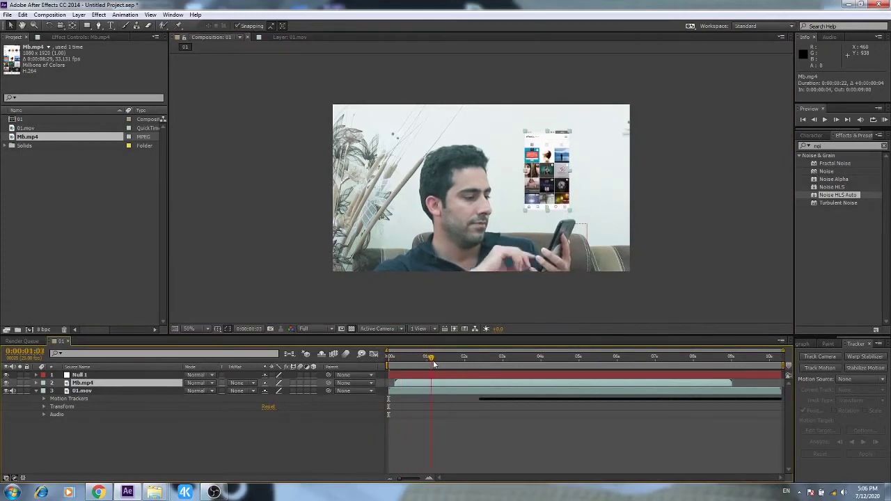
{"action": "mouse_move", "coordinate": [433, 363]}
{"action": "left_mouse_down"}
{"action": "mouse_move", "coordinate": [417, 363]}
{"action": "mouse_move", "coordinate": [476, 382]}
{"action": "left_mouse_up"}
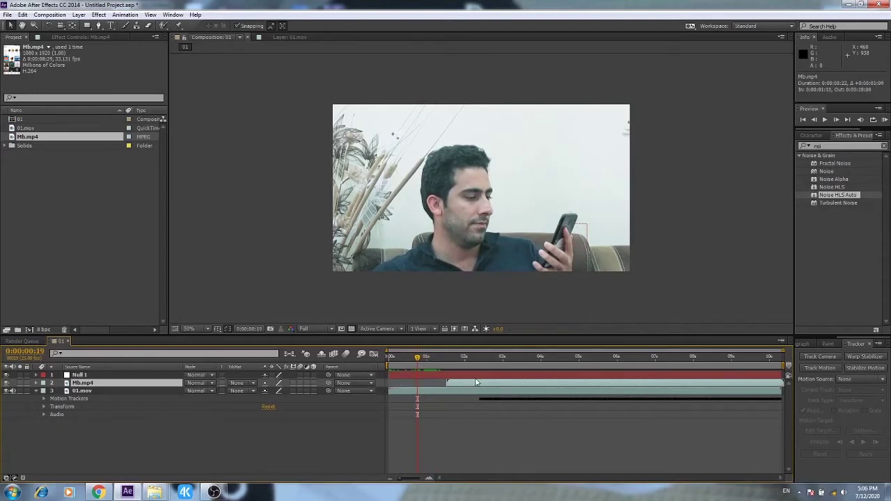
{"action": "left_click_drag", "start_coordinate": [418, 361], "coordinate": [493, 363]}
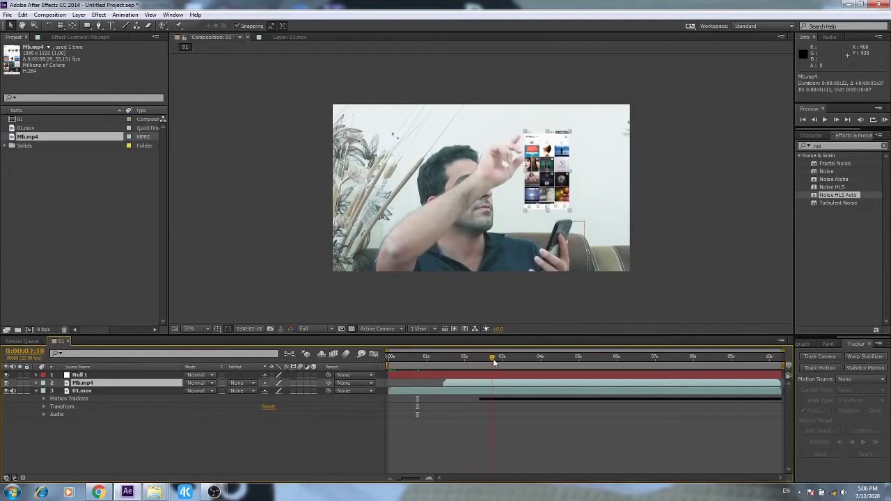
{"action": "mouse_move", "coordinate": [493, 363]}
{"action": "left_mouse_down"}
{"action": "mouse_move", "coordinate": [510, 361]}
{"action": "mouse_move", "coordinate": [541, 382]}
{"action": "mouse_move", "coordinate": [534, 362]}
{"action": "mouse_move", "coordinate": [728, 367]}
{"action": "mouse_move", "coordinate": [721, 367]}
{"action": "left_mouse_up"}
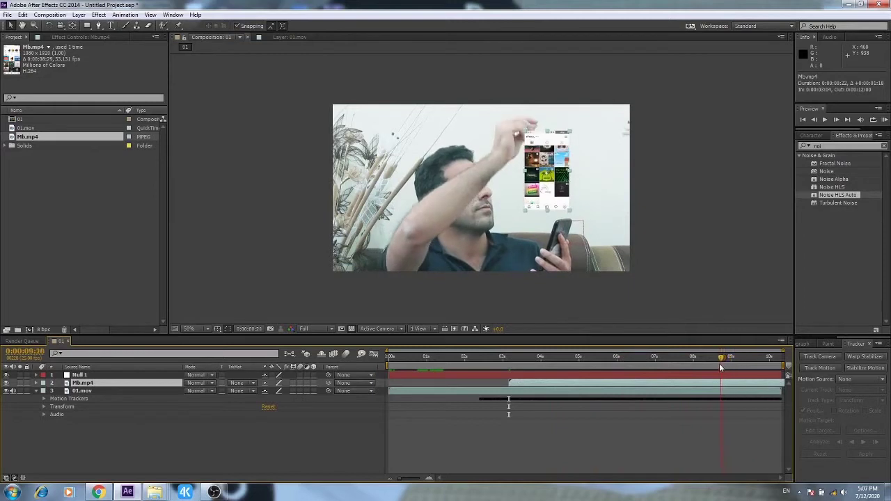
{"action": "left_click_drag", "start_coordinate": [720, 368], "coordinate": [713, 370]}
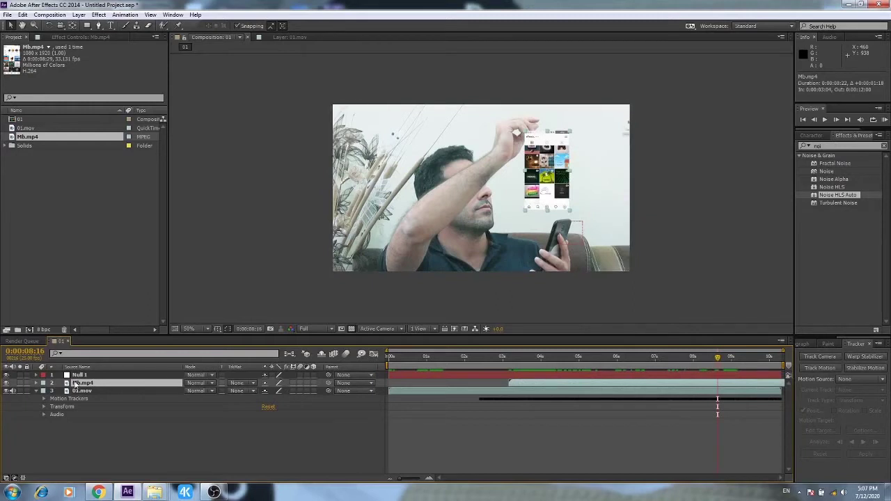
{"action": "left_click", "coordinate": [35, 383]}
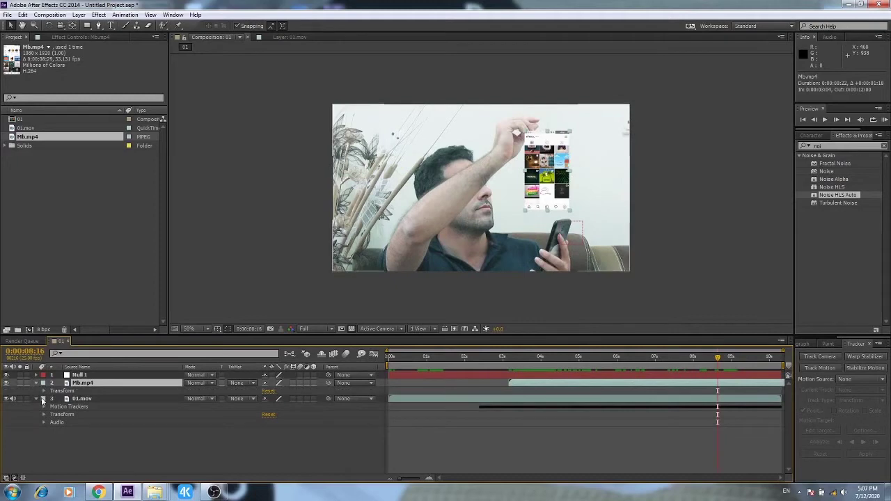
- Collapse 01.mov, expand Mb.mp4's Transform properties, and enable its 3D Layer switch
{"action": "left_click", "coordinate": [36, 398]}
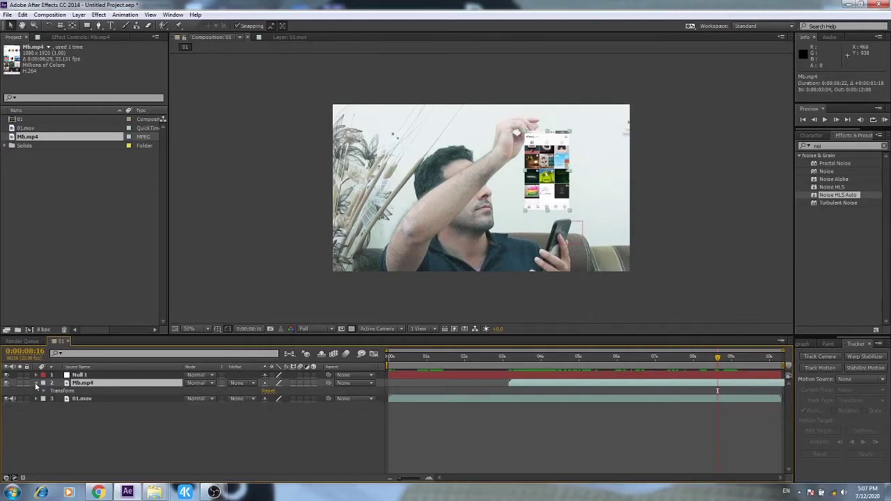
{"action": "left_click", "coordinate": [36, 384]}
{"action": "left_click", "coordinate": [36, 384]}
{"action": "left_click", "coordinate": [45, 391]}
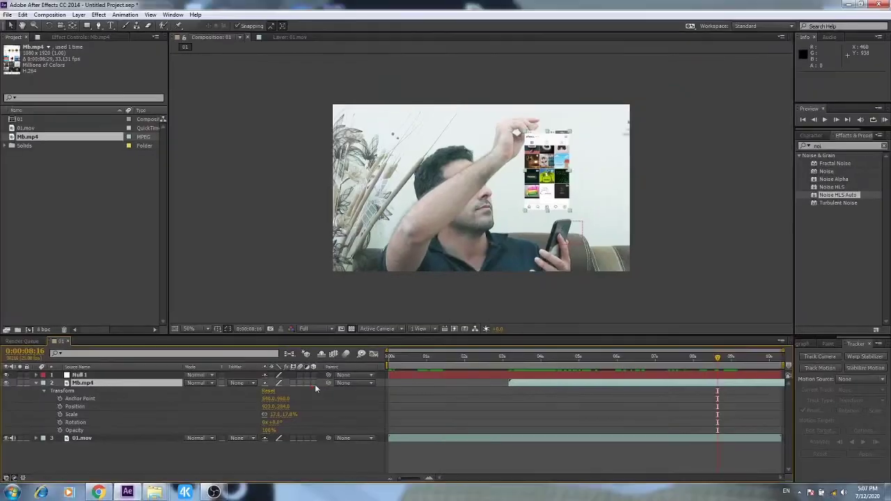
{"action": "left_click", "coordinate": [312, 384]}
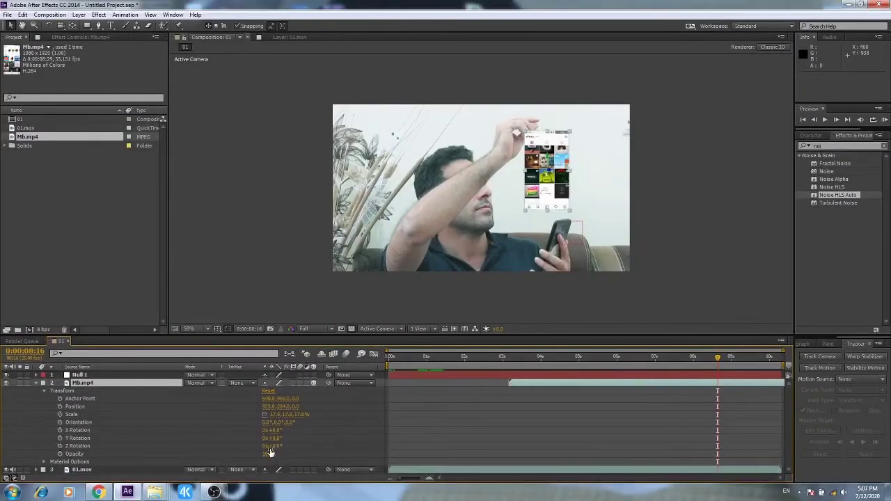
- Rotate Mb.mp4 to X 1°, Y 52°, Z 7°, move it to 969,242 and set Opacity 52%
{"action": "left_click_drag", "start_coordinate": [272, 427], "coordinate": [299, 428]}
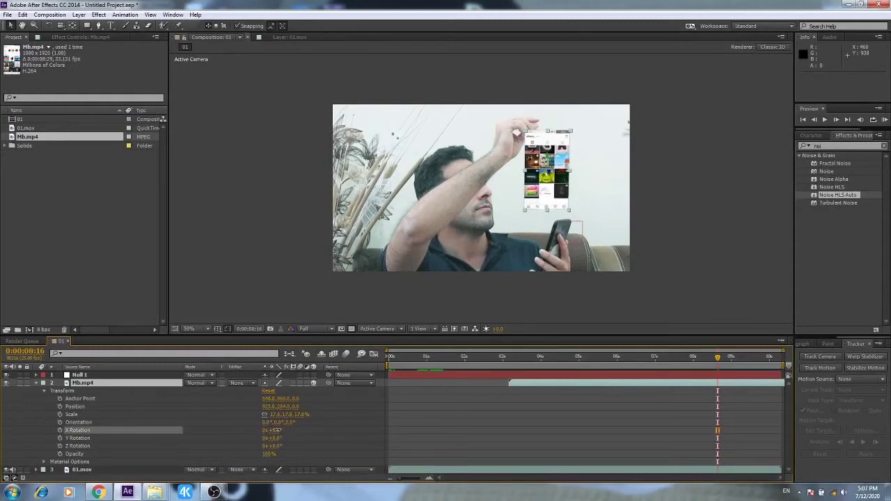
{"action": "mouse_move", "coordinate": [275, 438]}
{"action": "left_mouse_down"}
{"action": "mouse_move", "coordinate": [301, 437]}
{"action": "mouse_move", "coordinate": [278, 445]}
{"action": "left_mouse_up"}
{"action": "mouse_move", "coordinate": [548, 186]}
{"action": "left_mouse_down"}
{"action": "mouse_move", "coordinate": [561, 171]}
{"action": "mouse_move", "coordinate": [565, 183]}
{"action": "left_mouse_up"}
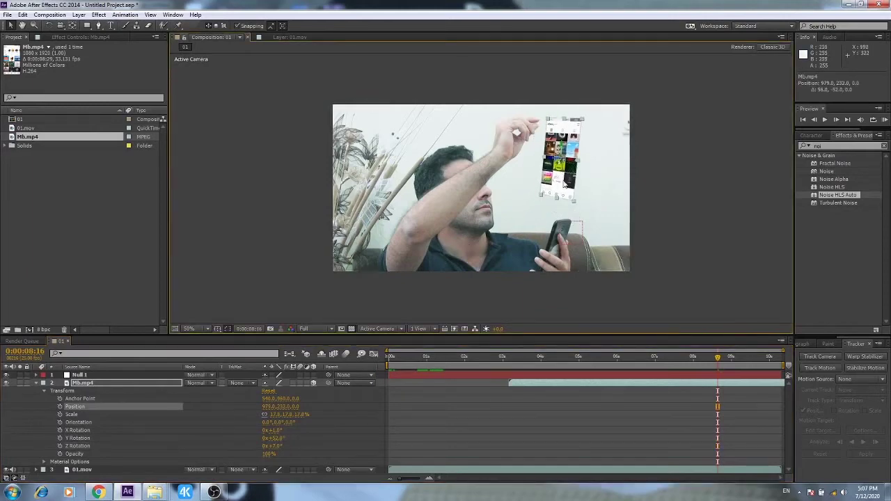
{"action": "left_click_drag", "start_coordinate": [565, 184], "coordinate": [561, 185]}
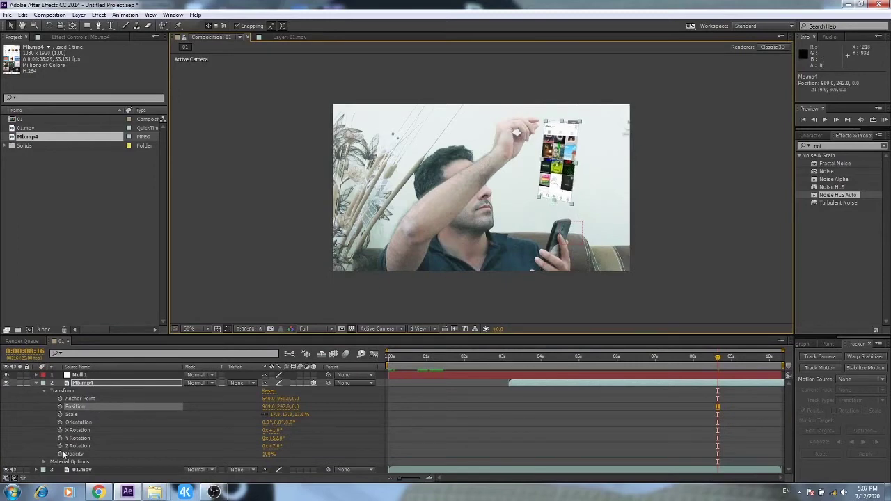
{"action": "left_click", "coordinate": [265, 453]}
{"action": "type", "text": "52"}
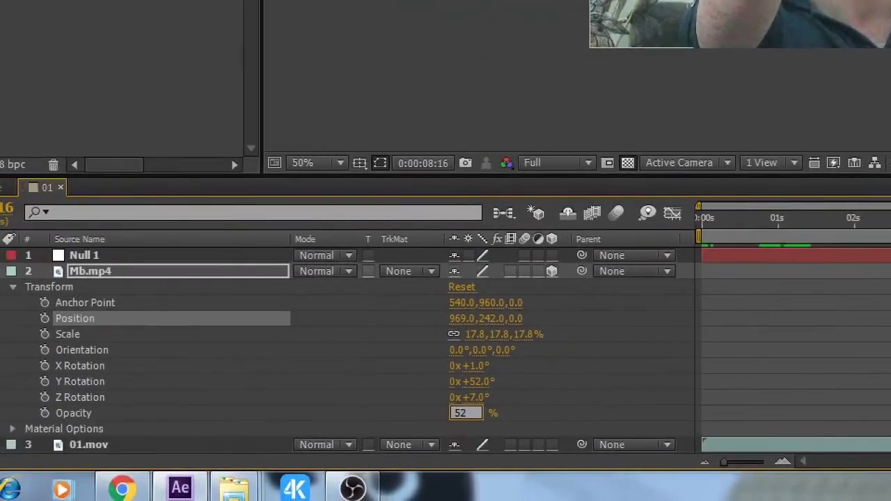
{"action": "key", "text": "Return"}
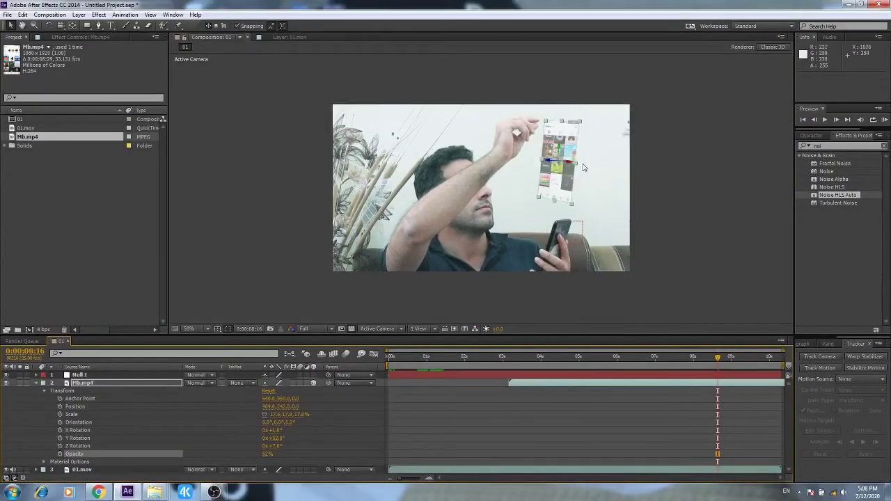
{"action": "left_click", "coordinate": [689, 213]}
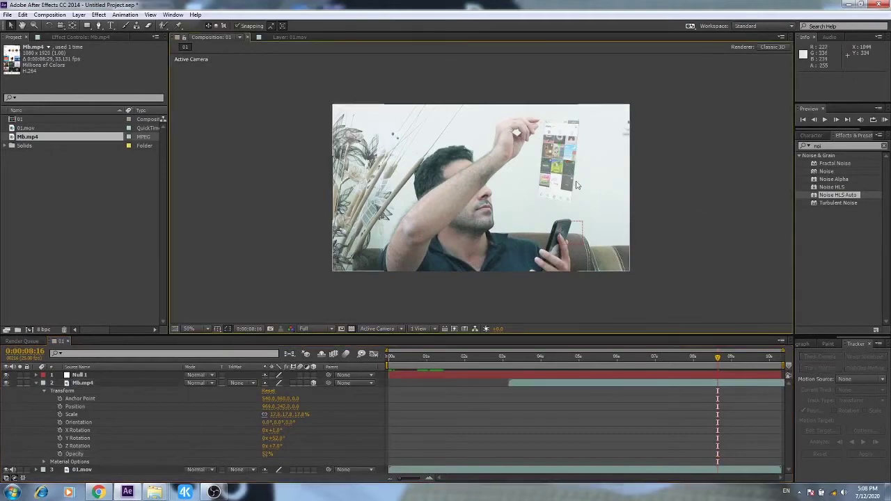
- Slide the Mb.mp4 layer bar to start at 0:00:02:12, park the playhead there and zoom the timeline
{"action": "mouse_move", "coordinate": [718, 355]}
{"action": "left_mouse_down"}
{"action": "mouse_move", "coordinate": [473, 378]}
{"action": "mouse_move", "coordinate": [518, 387]}
{"action": "left_mouse_up"}
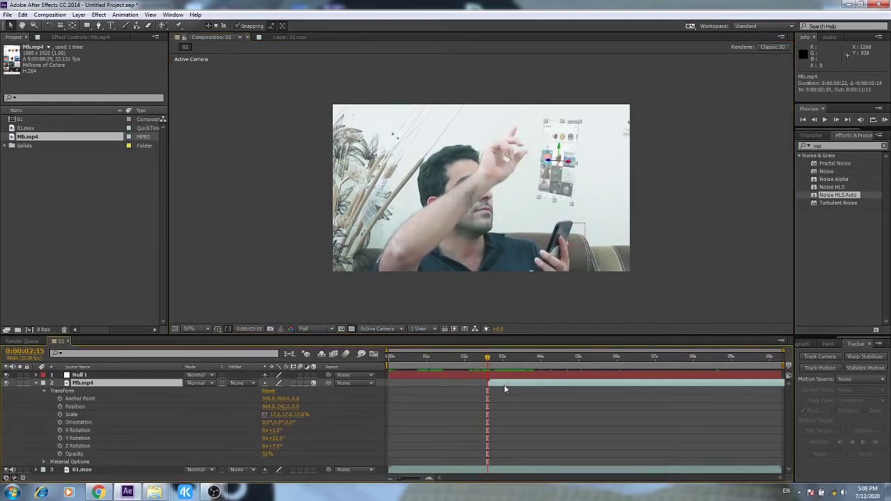
{"action": "mouse_move", "coordinate": [489, 362]}
{"action": "left_mouse_down"}
{"action": "mouse_move", "coordinate": [481, 363]}
{"action": "mouse_move", "coordinate": [486, 383]}
{"action": "left_mouse_up"}
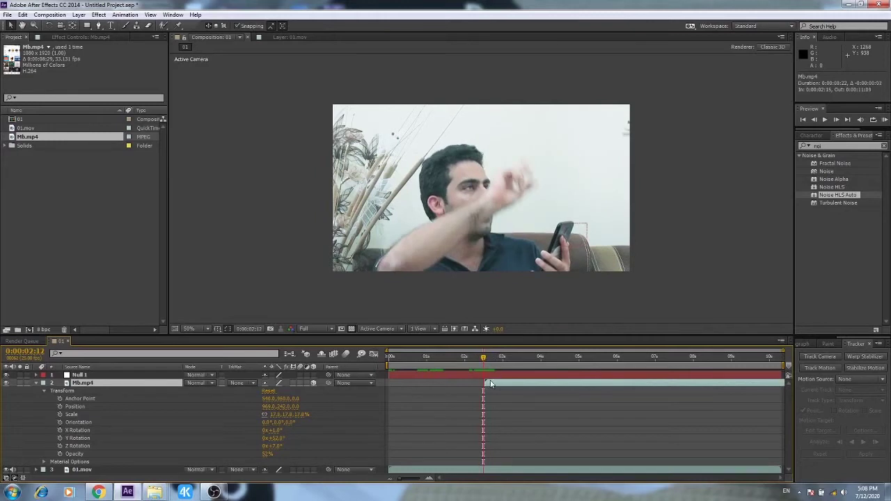
{"action": "left_click_drag", "start_coordinate": [487, 358], "coordinate": [489, 359]}
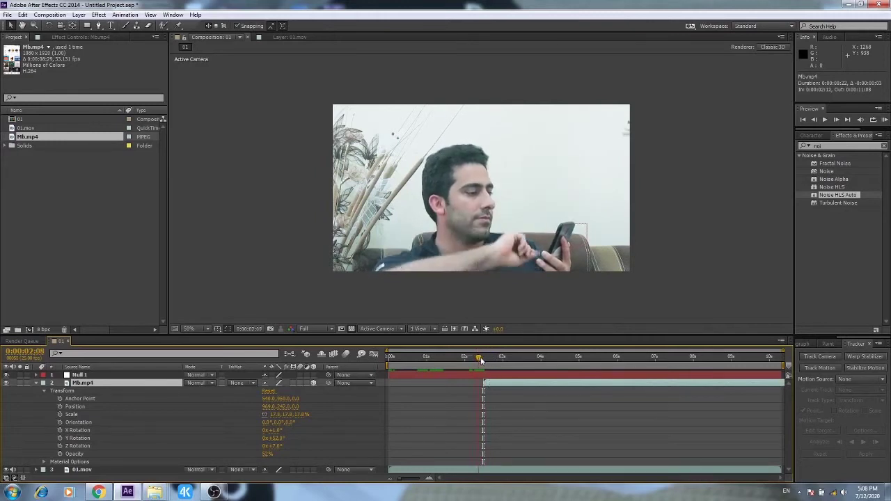
{"action": "left_click_drag", "start_coordinate": [489, 359], "coordinate": [484, 359]}
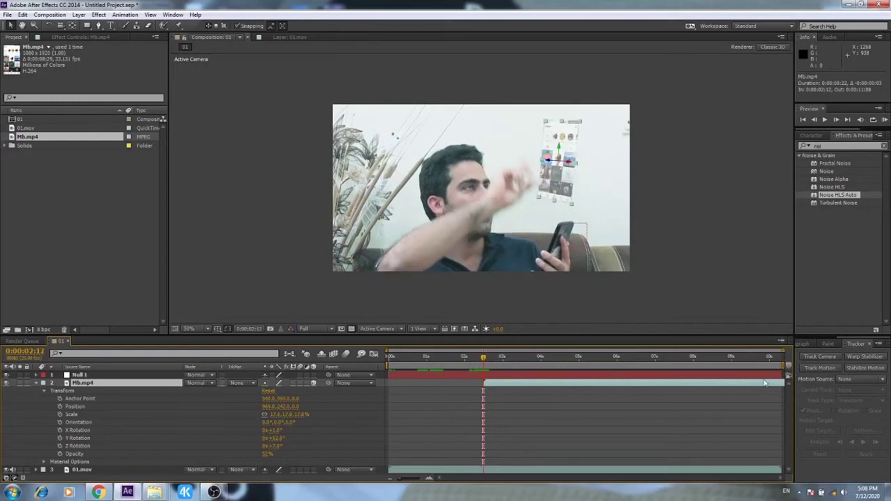
{"action": "left_click_drag", "start_coordinate": [786, 349], "coordinate": [527, 349]}
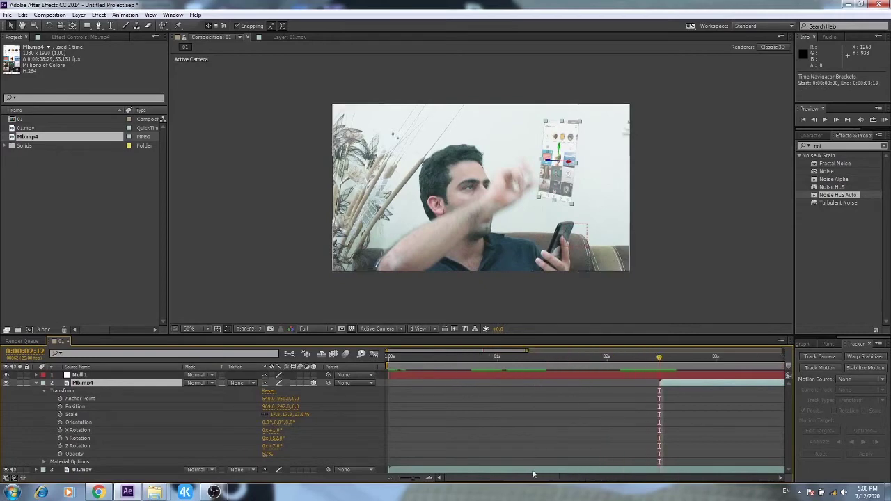
{"action": "left_click_drag", "start_coordinate": [531, 479], "coordinate": [562, 479]}
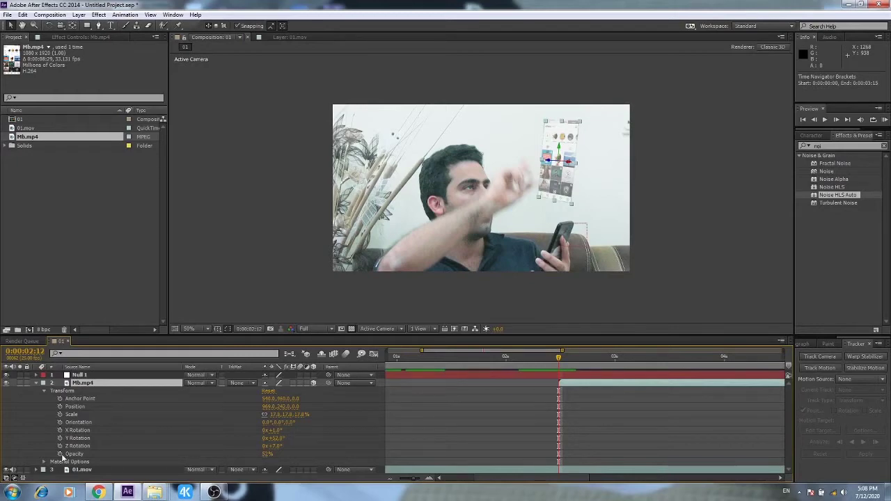
- Add Opacity and Scale keyframes at the clip's start and set Opacity to 0
{"action": "left_click", "coordinate": [89, 454]}
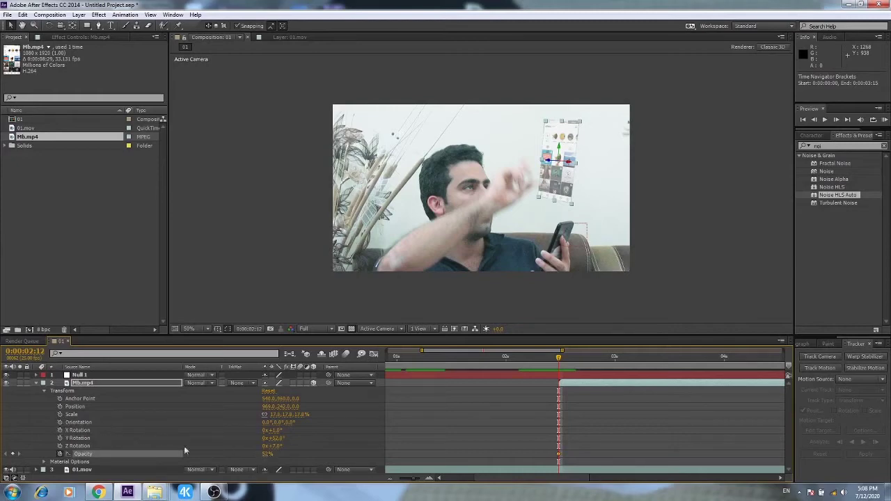
{"action": "left_click", "coordinate": [60, 414]}
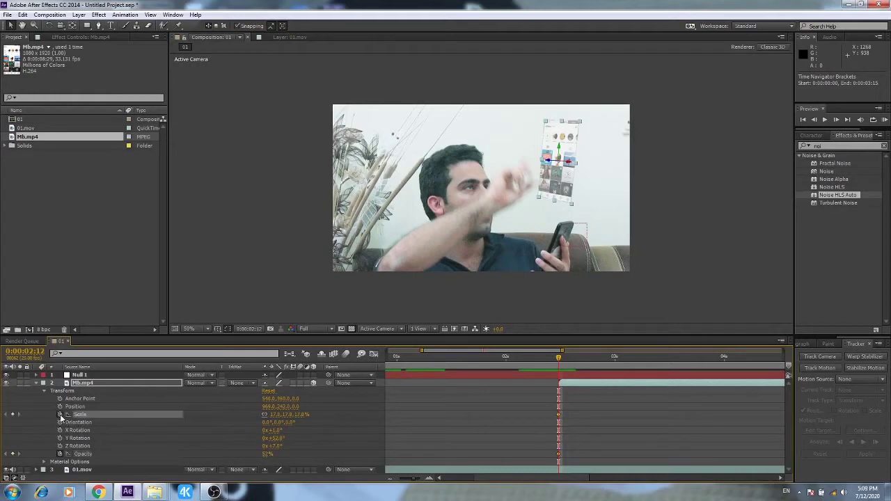
{"action": "left_click", "coordinate": [268, 454]}
{"action": "type", "text": "0"}
{"action": "key", "text": "Return"}
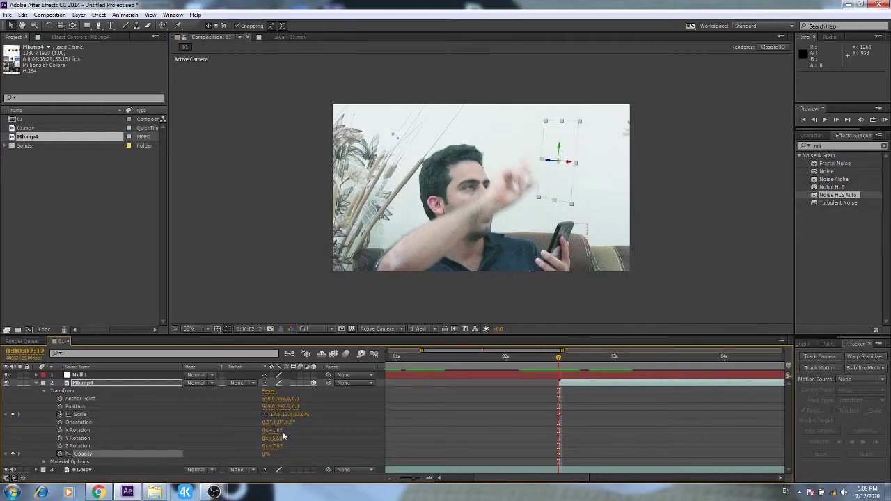
{"action": "key", "text": "Page_Down"}
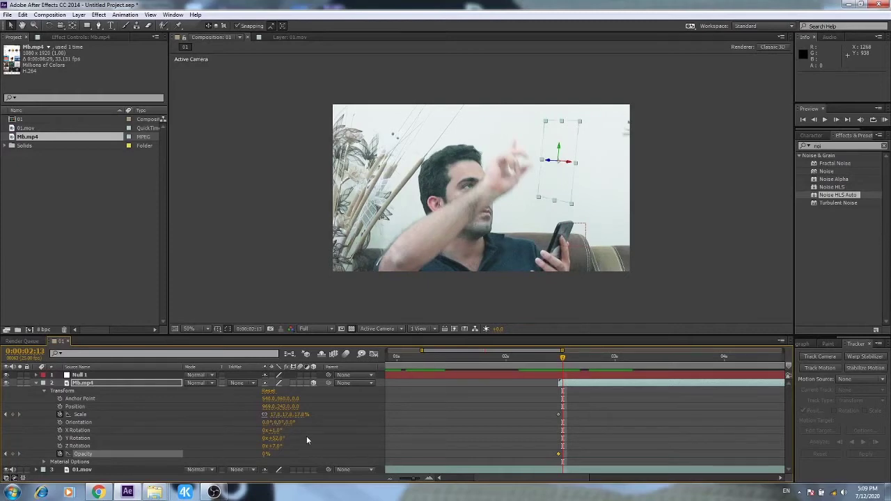
- Undo the keyframing to restore static 52% opacity and park the playhead at 0:00:02:10
{"action": "key", "text": "ctrl+z"}
{"action": "key", "text": "Page_Up"}
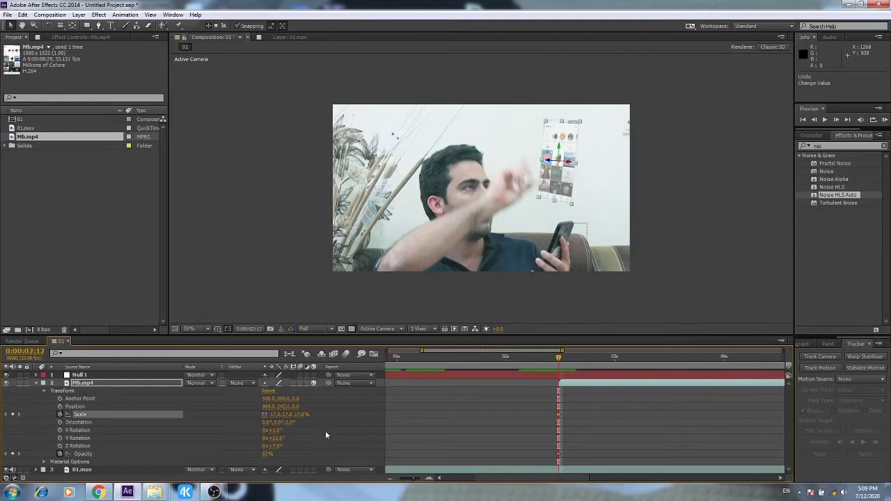
{"action": "key", "text": "ctrl+z"}
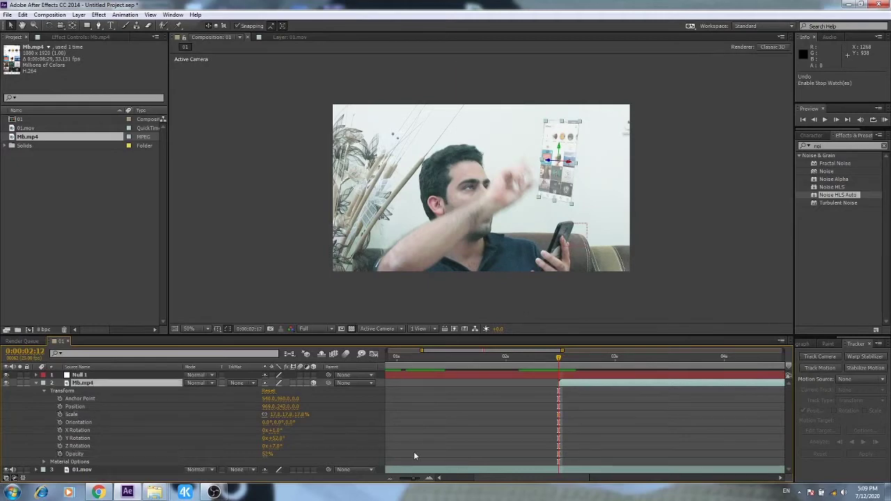
{"action": "key", "text": "Page_Up"}
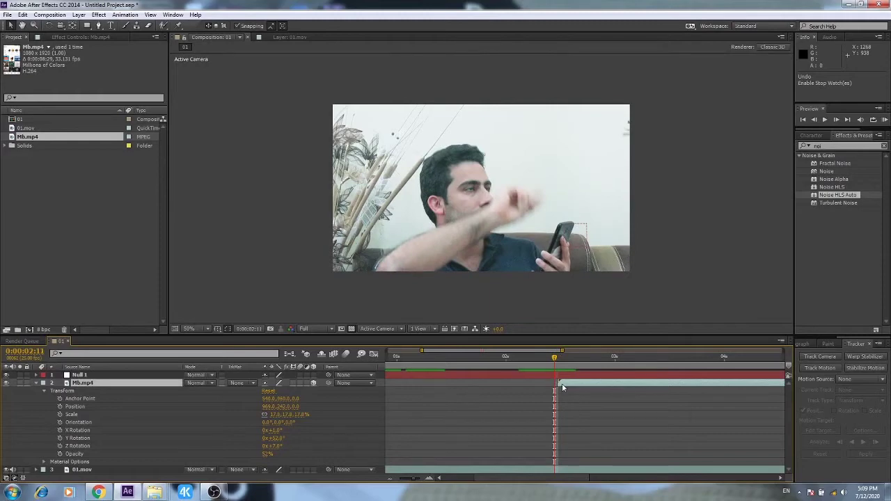
{"action": "left_click", "coordinate": [559, 359]}
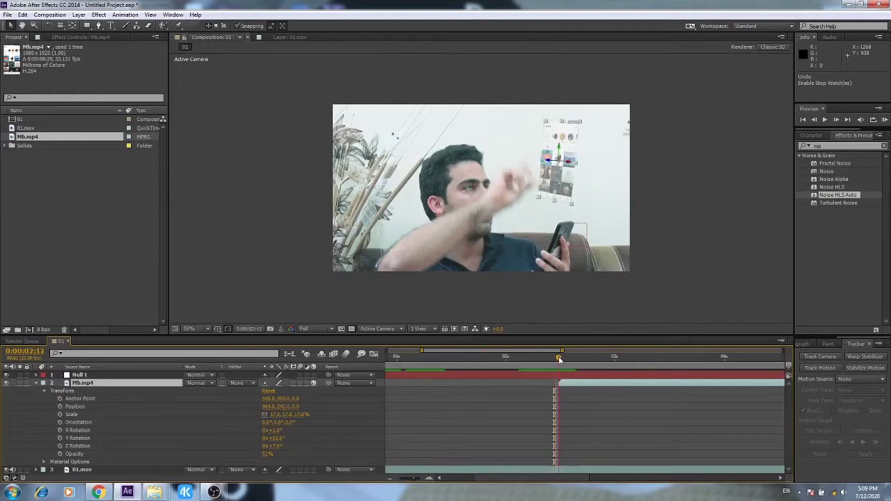
{"action": "left_click_drag", "start_coordinate": [559, 359], "coordinate": [564, 382]}
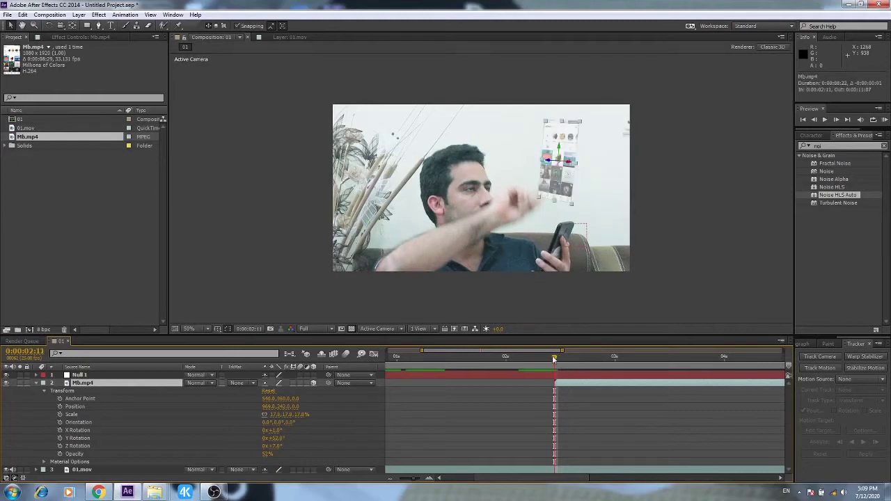
{"action": "left_click_drag", "start_coordinate": [553, 358], "coordinate": [552, 358]}
{"action": "left_click_drag", "start_coordinate": [553, 357], "coordinate": [549, 358]}
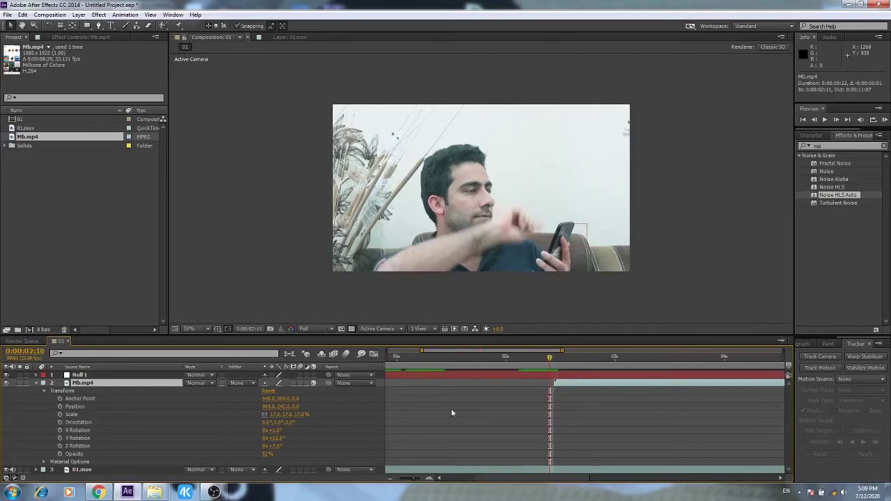
{"action": "left_click", "coordinate": [59, 454]}
- At 0:00:02:10, key Scale and Opacity both at 0
{"action": "left_click", "coordinate": [59, 414]}
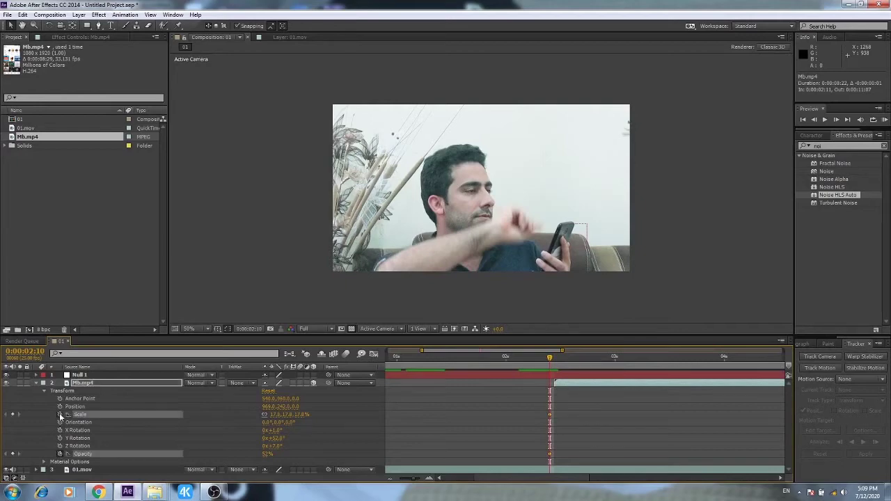
{"action": "left_click", "coordinate": [268, 453]}
{"action": "type", "text": "0"}
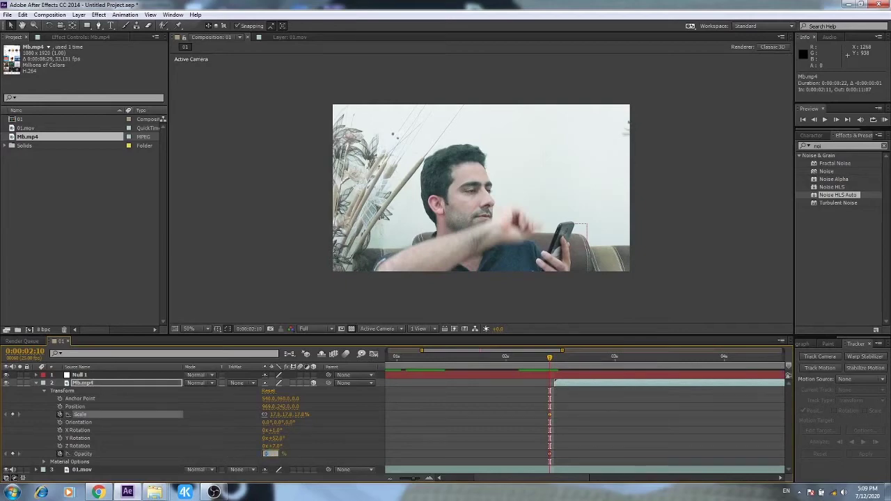
{"action": "key", "text": "Return"}
{"action": "left_click", "coordinate": [275, 414]}
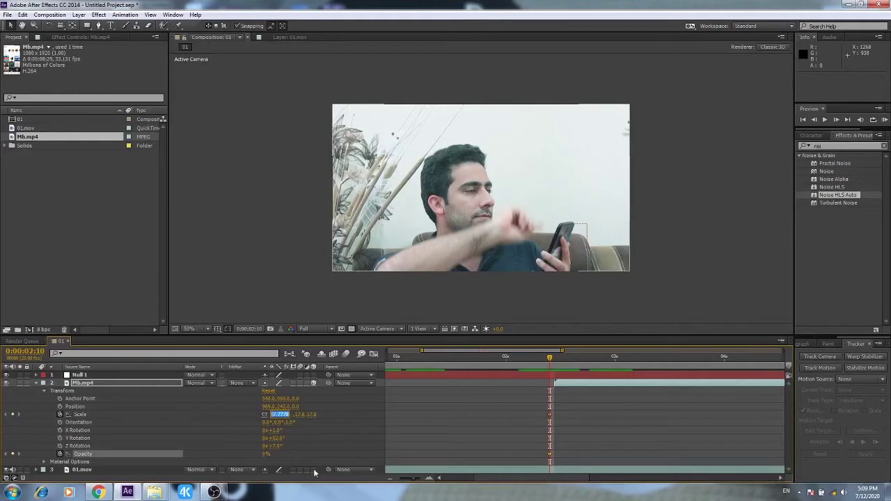
{"action": "type", "text": "0"}
{"action": "key", "text": "Return"}
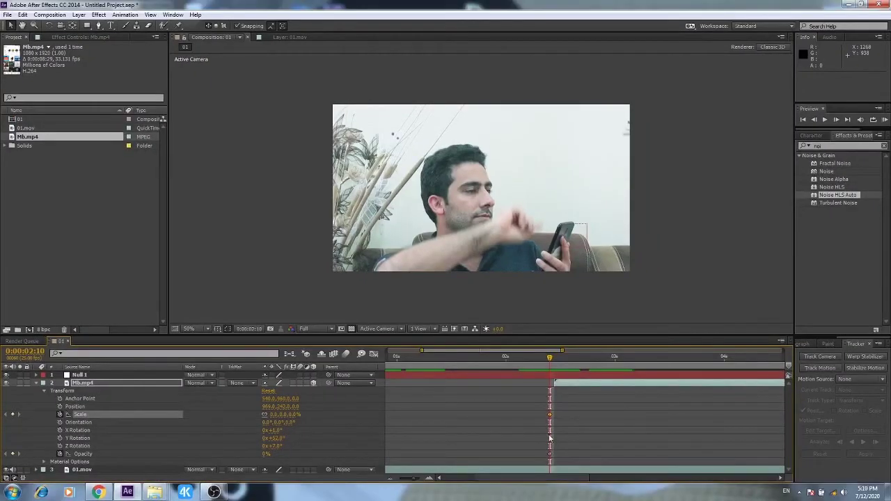
- At 0:00:02:11, key Opacity at 52% and Scale at 21%
{"action": "key", "text": "Page_Down"}
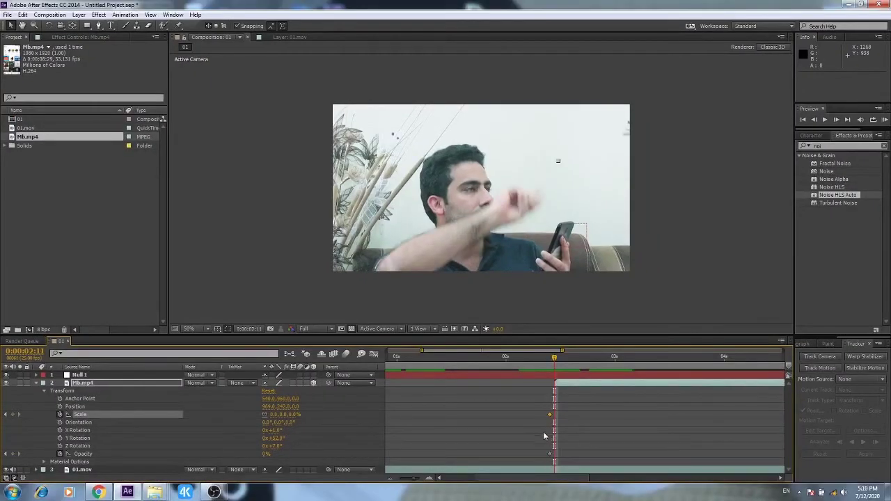
{"action": "left_click", "coordinate": [265, 453]}
{"action": "type", "text": "52"}
{"action": "key", "text": "Return"}
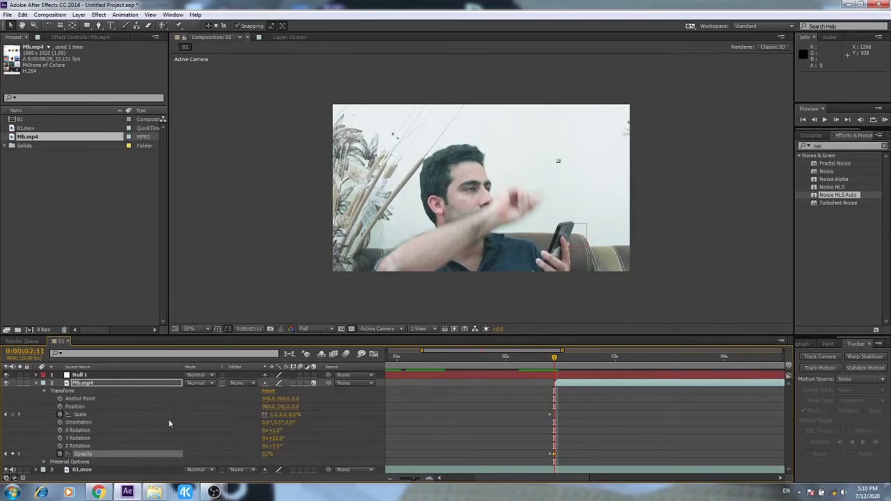
{"action": "left_click", "coordinate": [277, 414]}
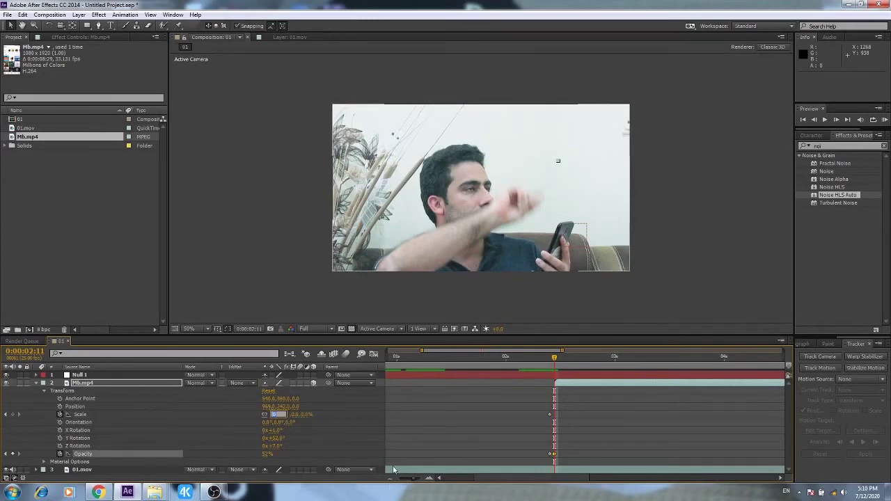
{"action": "type", "text": "22"}
{"action": "key", "text": "Return"}
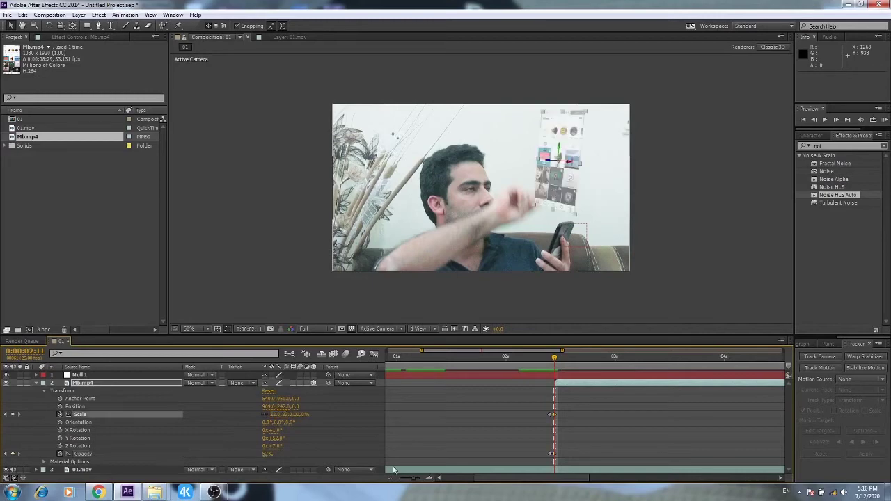
{"action": "left_click", "coordinate": [278, 414]}
{"action": "type", "text": "21"}
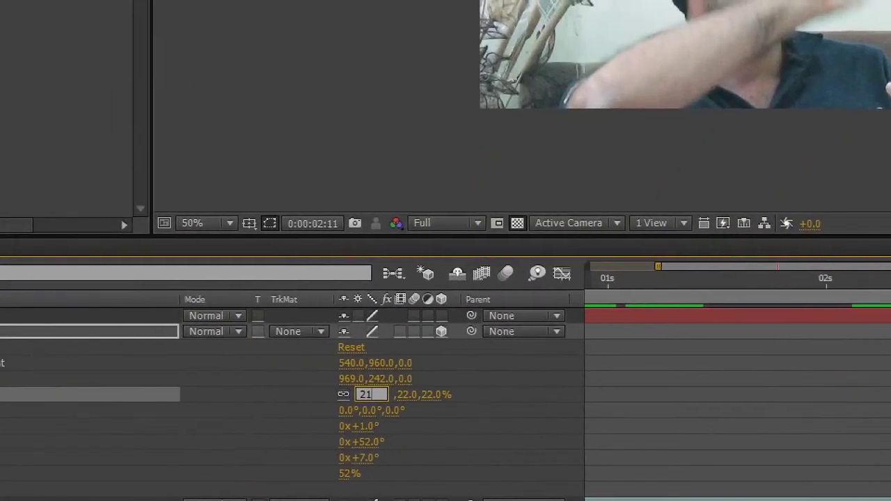
{"action": "key", "text": "Return"}
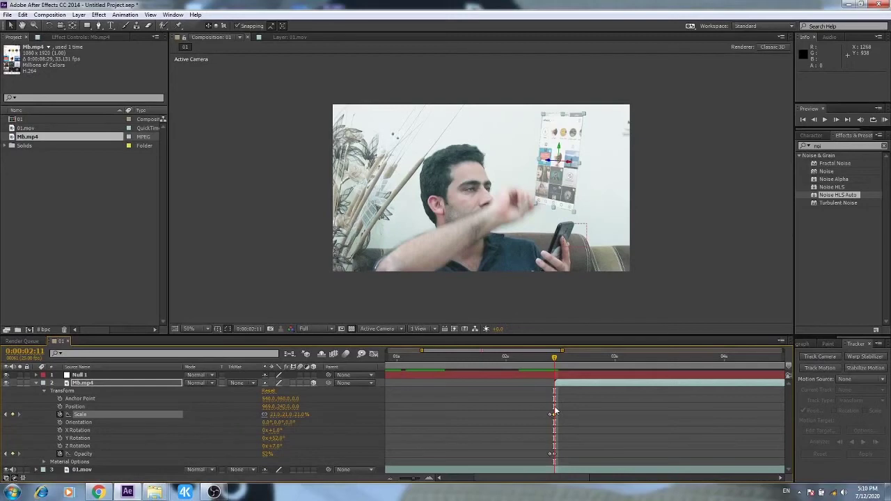
- At 0:00:02:12, key Scale at 17% so the clip settles
{"action": "key", "text": "Page_Down"}
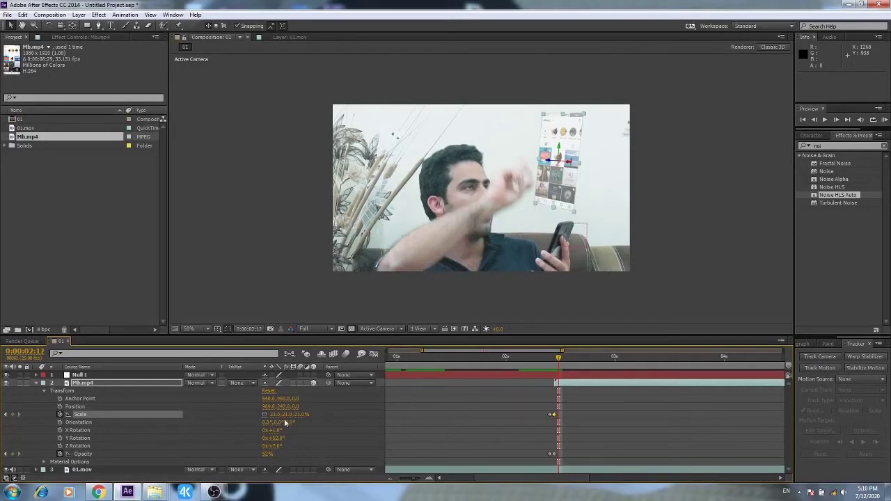
{"action": "left_click", "coordinate": [275, 414]}
{"action": "type", "text": "17"}
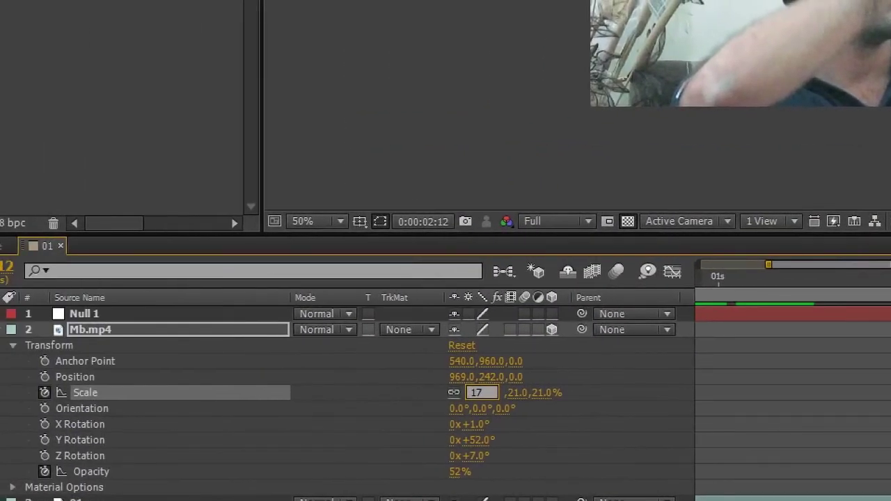
{"action": "key", "text": "Return"}
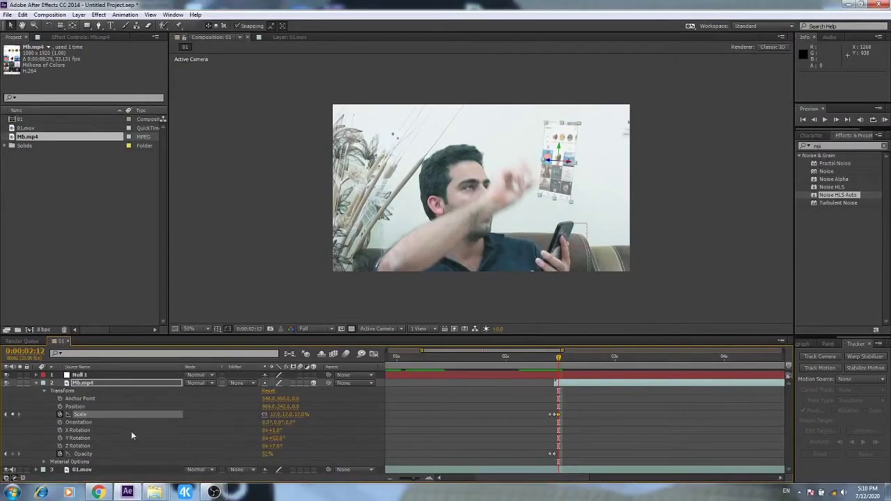
- Drag Mb.mp4's anchor point onto the phone in hand (791.9, 2588.2), zooming the viewer 100% then 50%
{"action": "mouse_move", "coordinate": [558, 359]}
{"action": "left_mouse_down"}
{"action": "mouse_move", "coordinate": [566, 358]}
{"action": "mouse_move", "coordinate": [558, 366]}
{"action": "left_mouse_up"}
{"action": "scroll", "coordinate": [574, 164], "scroll_direction": "up", "scroll_amount": 2}
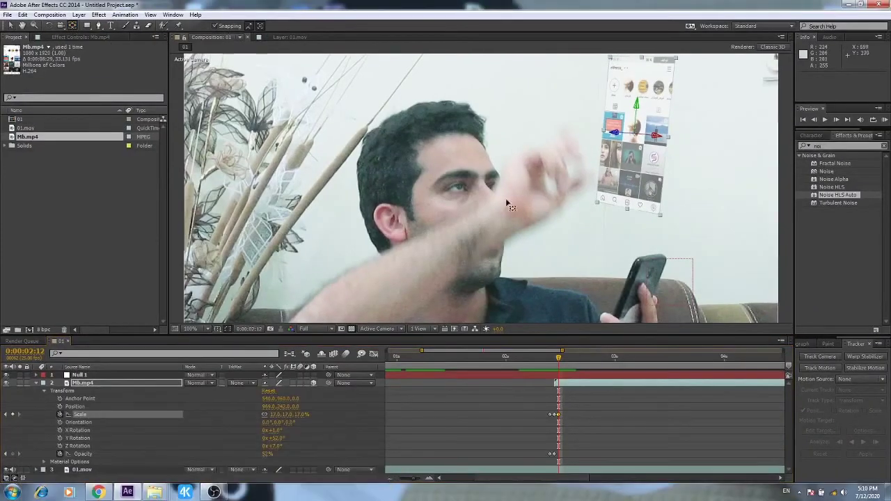
{"action": "left_click_drag", "start_coordinate": [636, 139], "coordinate": [639, 266]}
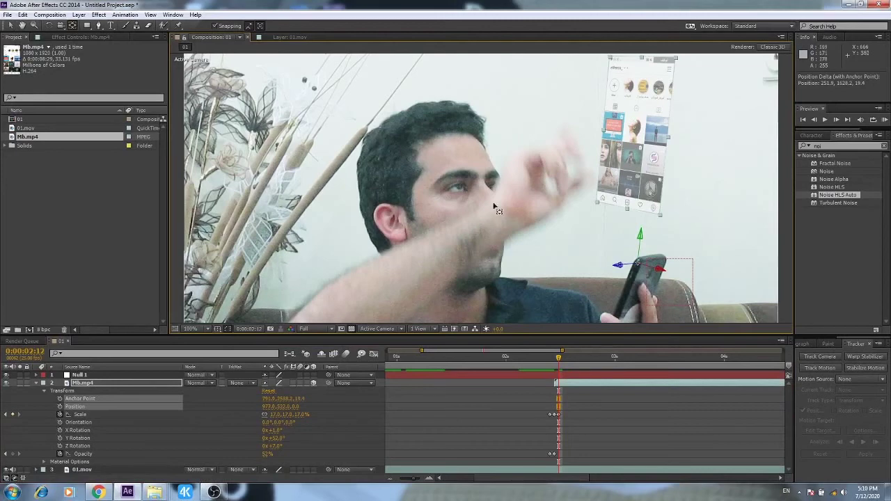
{"action": "key", "text": "comma"}
{"action": "key", "text": "comma"}
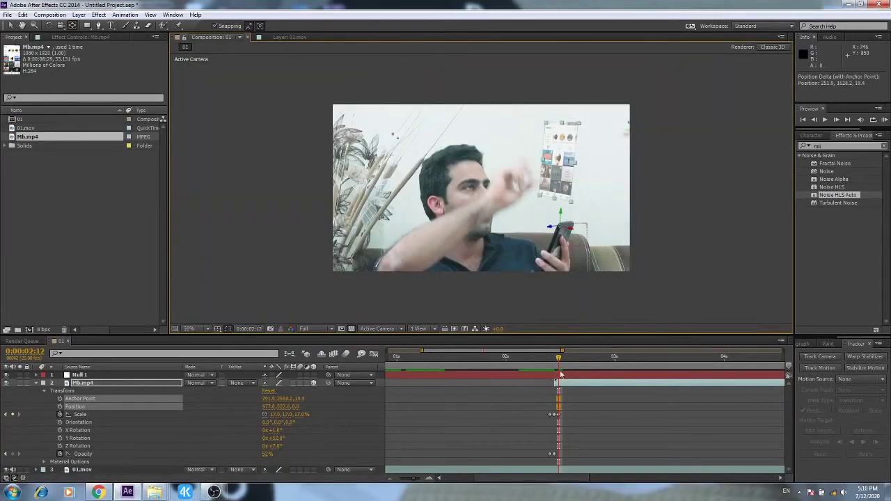
{"action": "left_click_drag", "start_coordinate": [559, 361], "coordinate": [546, 367]}
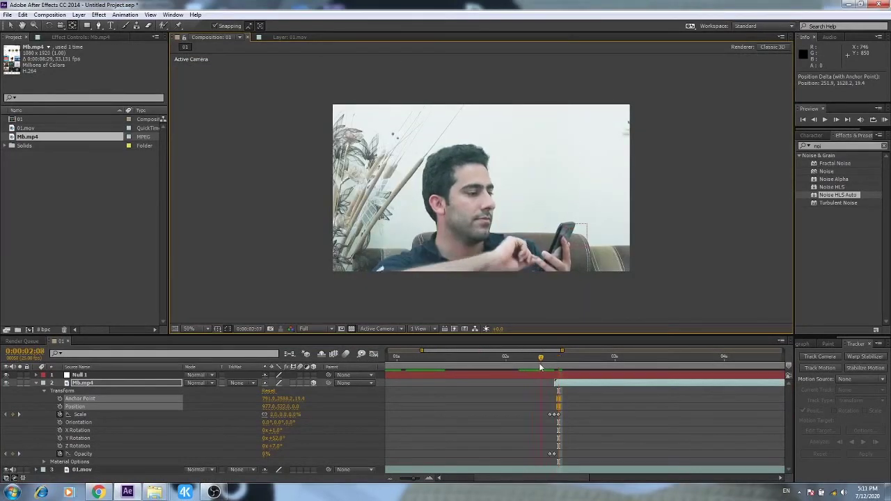
- Preview the pop-in over the full timeline, then marquee-select the starting Scale and Opacity keyframes
{"action": "left_click_drag", "start_coordinate": [545, 367], "coordinate": [651, 366]}
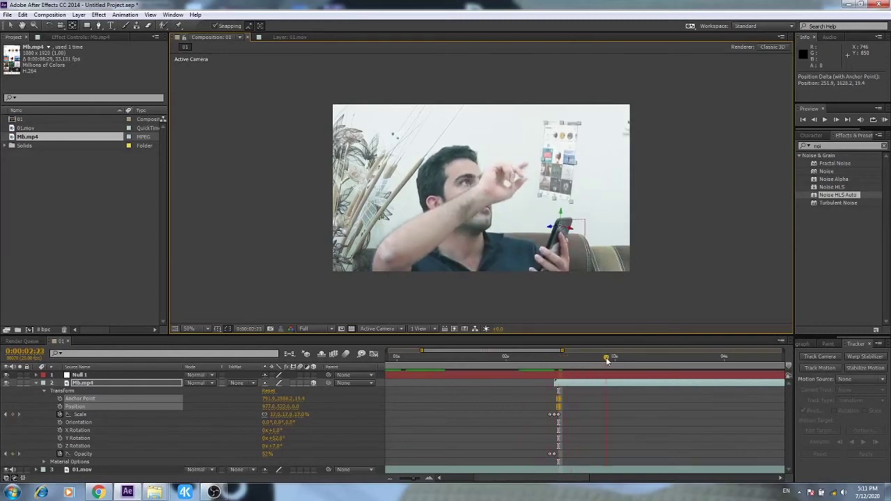
{"action": "key", "text": "space"}
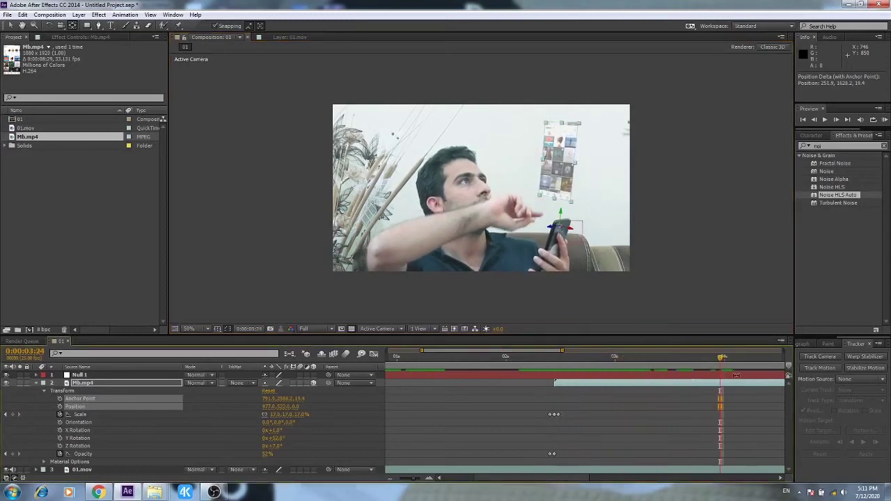
{"action": "left_click_drag", "start_coordinate": [417, 480], "coordinate": [399, 481]}
{"action": "left_click_drag", "start_coordinate": [539, 358], "coordinate": [589, 359]}
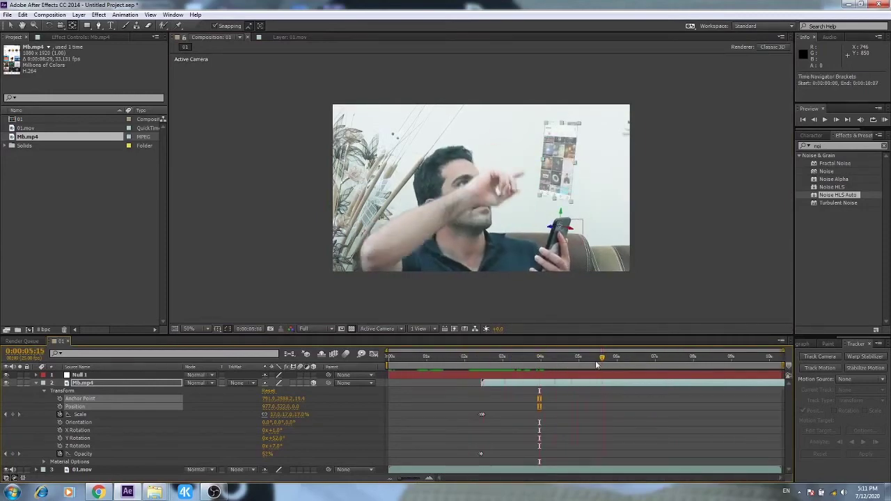
{"action": "left_click_drag", "start_coordinate": [527, 461], "coordinate": [454, 412]}
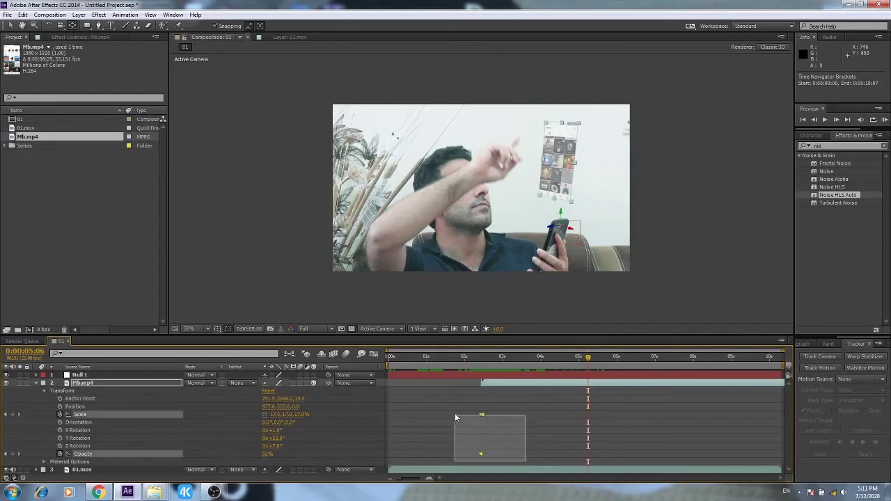
- Apply Keyframe Assistant > Easy Ease to the selected Scale and Opacity keyframes
{"action": "right_click", "coordinate": [481, 415]}
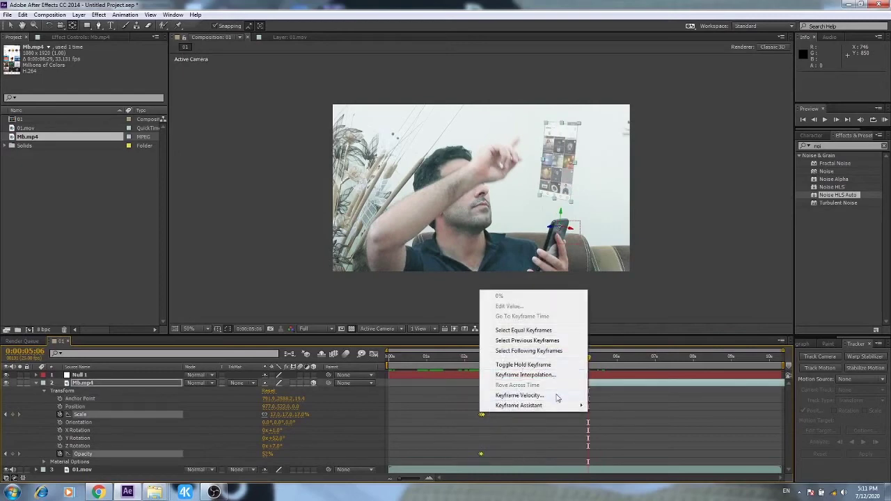
{"action": "mouse_move", "coordinate": [567, 408]}
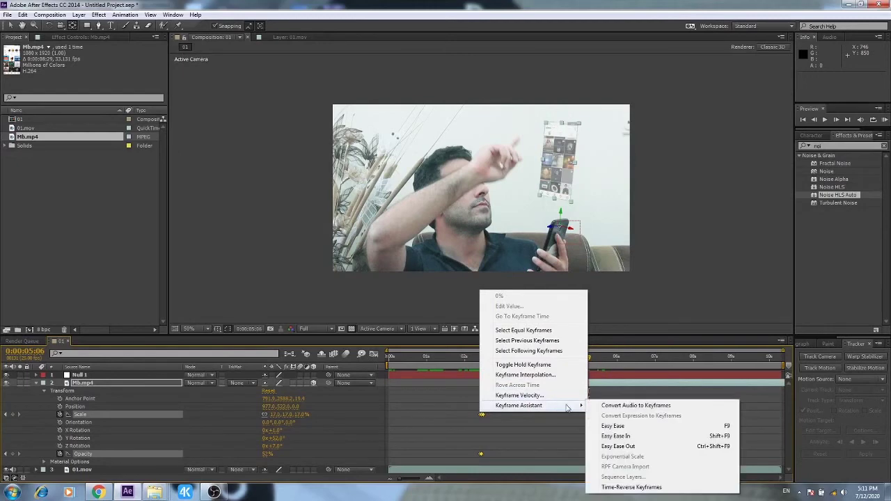
{"action": "left_click", "coordinate": [614, 427]}
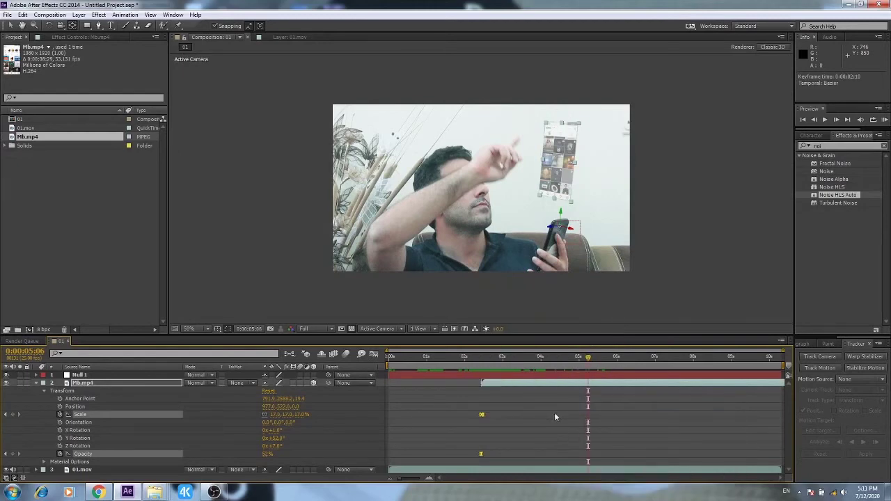
{"action": "left_click", "coordinate": [613, 402]}
{"action": "left_click_drag", "start_coordinate": [588, 358], "coordinate": [721, 359]}
{"action": "left_click", "coordinate": [731, 358]}
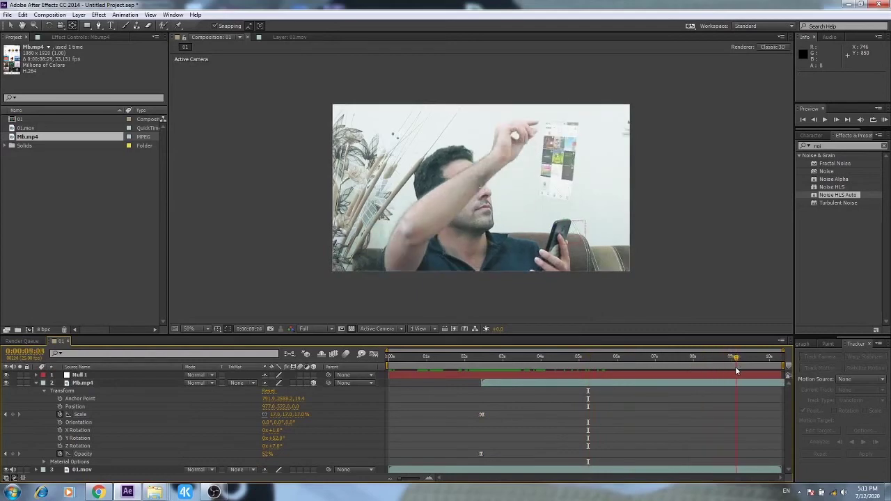
{"action": "mouse_move", "coordinate": [714, 367]}
{"action": "left_mouse_down"}
{"action": "mouse_move", "coordinate": [672, 370]}
{"action": "mouse_move", "coordinate": [724, 368]}
{"action": "left_mouse_up"}
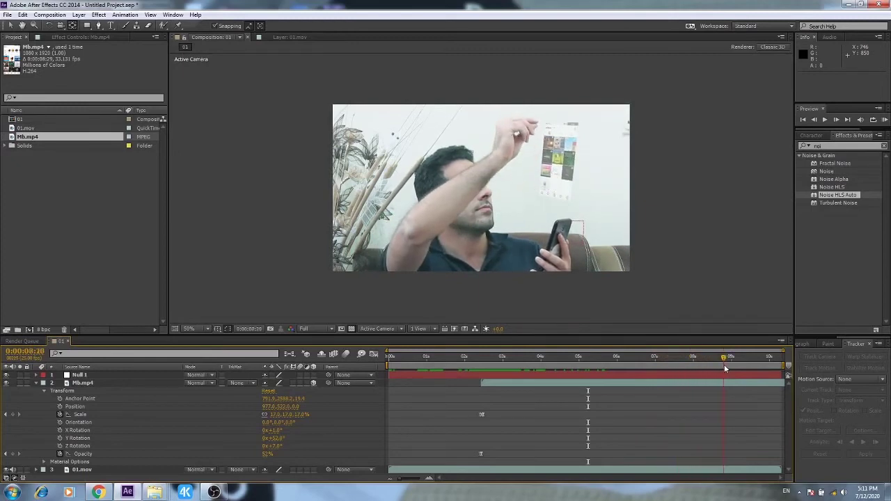
- Key Scale at 0:00:08:21, then key it to 0% at 0:00:09:01 and scrub to review the shrink
{"action": "left_click_drag", "start_coordinate": [724, 367], "coordinate": [726, 361]}
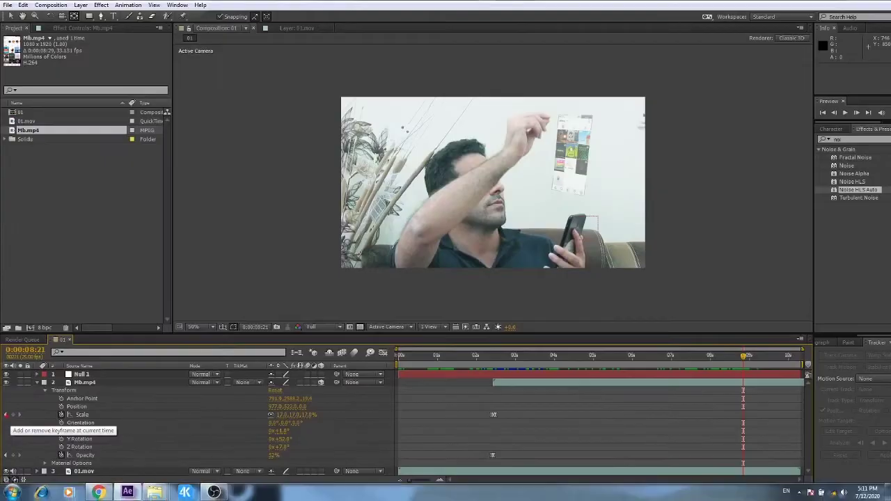
{"action": "left_click", "coordinate": [12, 414]}
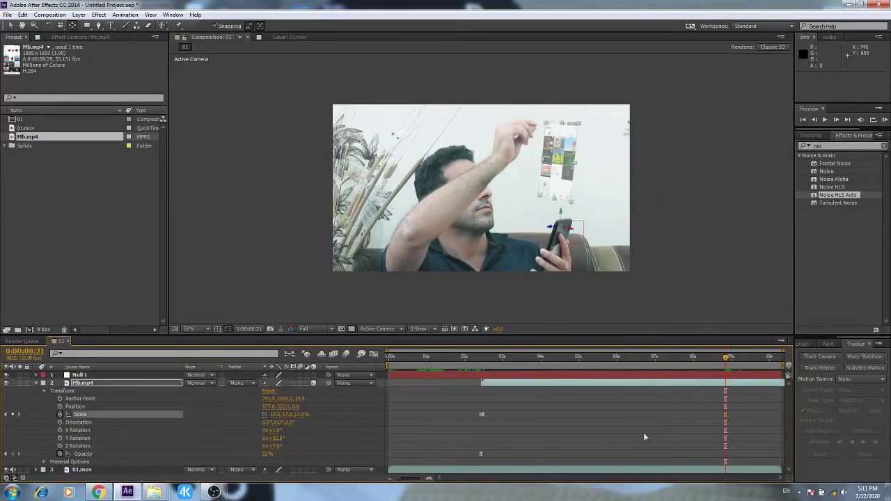
{"action": "left_click", "coordinate": [728, 369]}
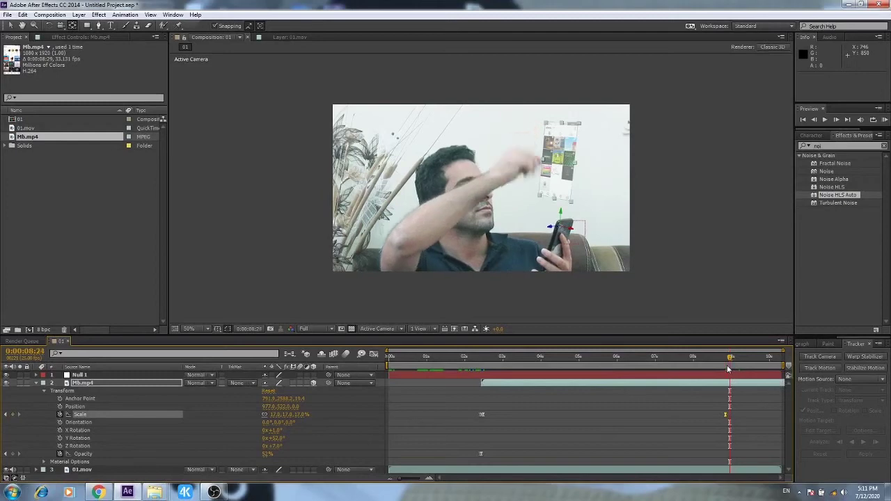
{"action": "key", "text": "Page_Down"}
{"action": "key", "text": "Page_Down"}
{"action": "key", "text": "Page_Down"}
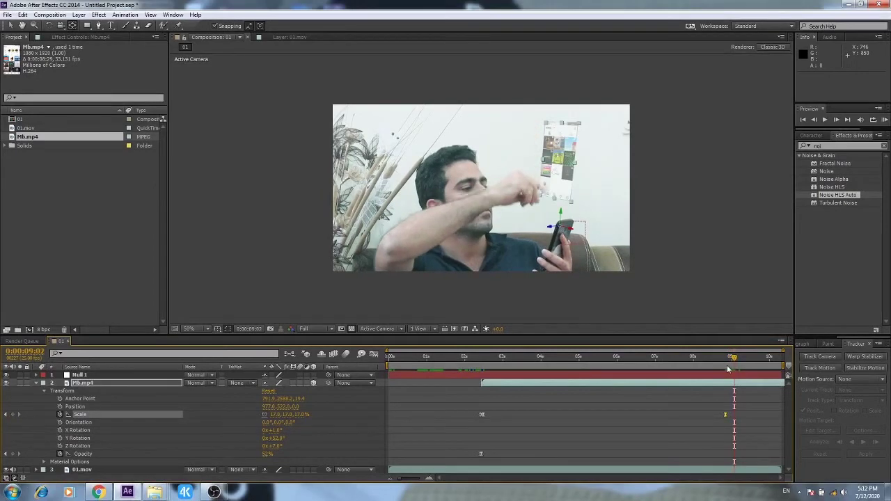
{"action": "key", "text": "Page_Up"}
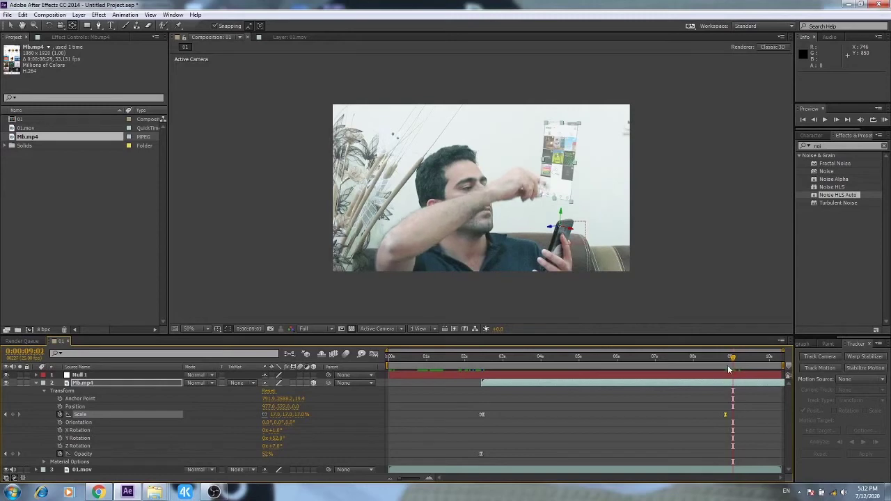
{"action": "left_click", "coordinate": [271, 415]}
{"action": "type", "text": "6"}
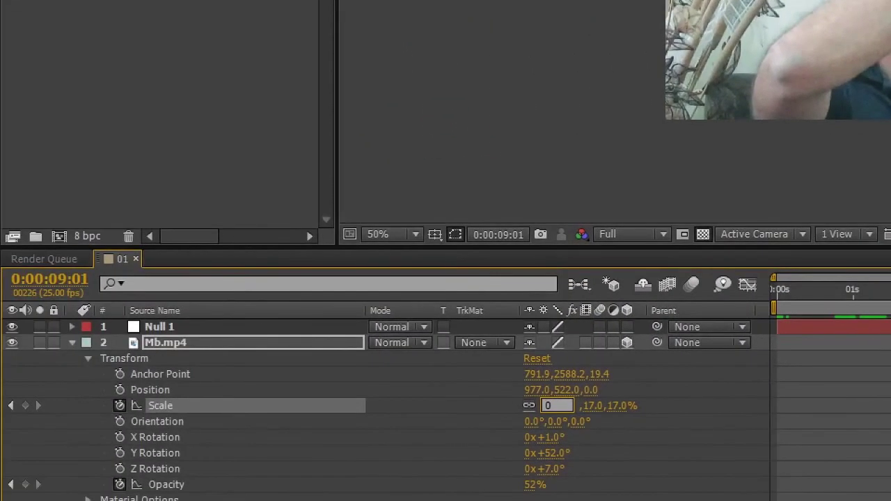
{"action": "key", "text": "Return"}
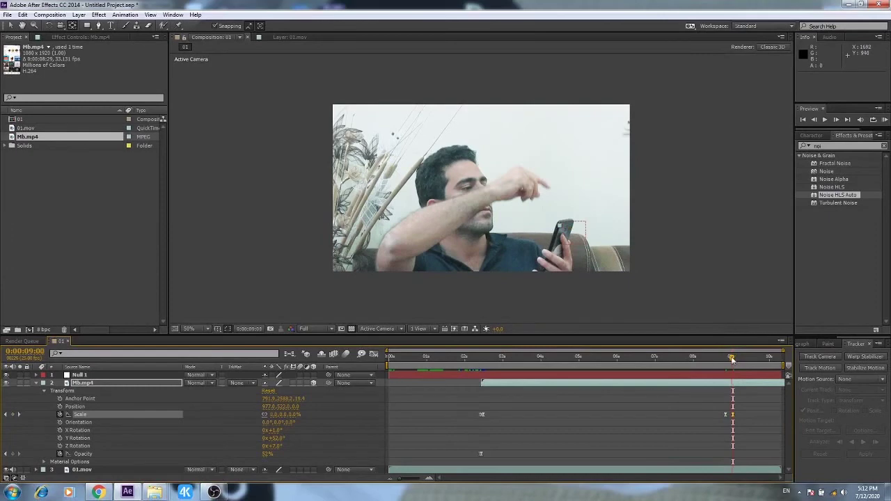
{"action": "left_click_drag", "start_coordinate": [732, 359], "coordinate": [738, 362]}
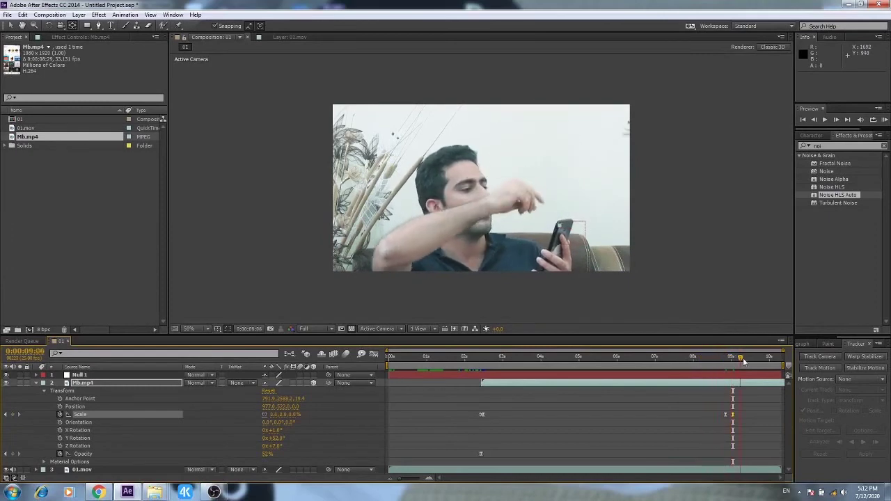
{"action": "left_click_drag", "start_coordinate": [739, 362], "coordinate": [710, 358]}
{"action": "mouse_move", "coordinate": [588, 390]}
{"action": "left_mouse_down"}
{"action": "mouse_move", "coordinate": [543, 384]}
{"action": "mouse_move", "coordinate": [554, 383]}
{"action": "left_mouse_up"}
{"action": "left_click", "coordinate": [12, 25]}
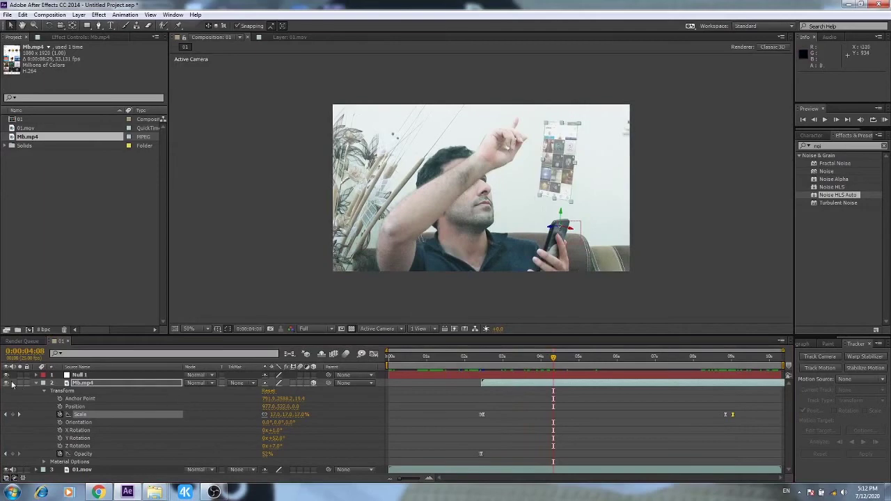
- Collapse Transform, select Mb.mp4 and apply Layer > Layer Styles > Outer Glow
{"action": "left_click", "coordinate": [44, 392]}
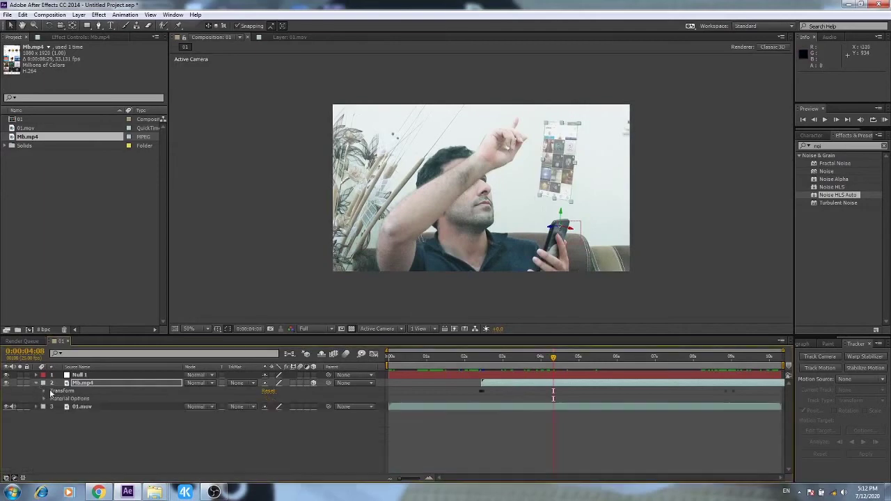
{"action": "left_click", "coordinate": [83, 383]}
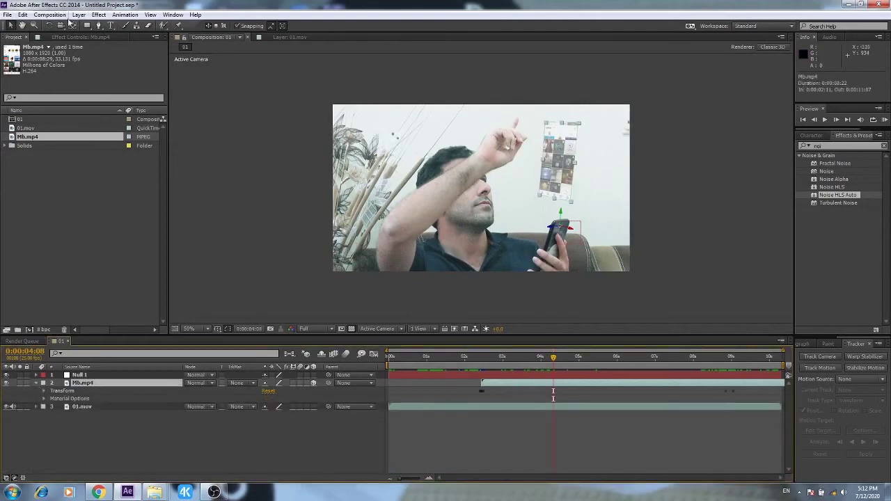
{"action": "left_click", "coordinate": [79, 15]}
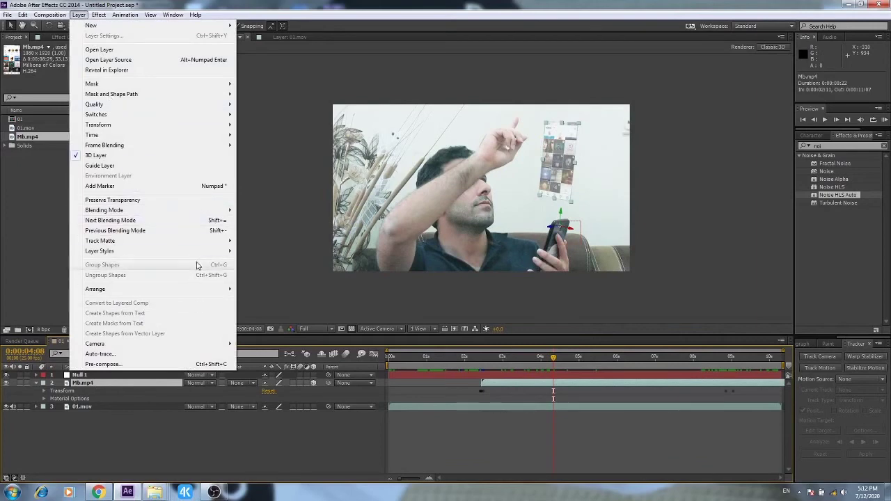
{"action": "mouse_move", "coordinate": [207, 252]}
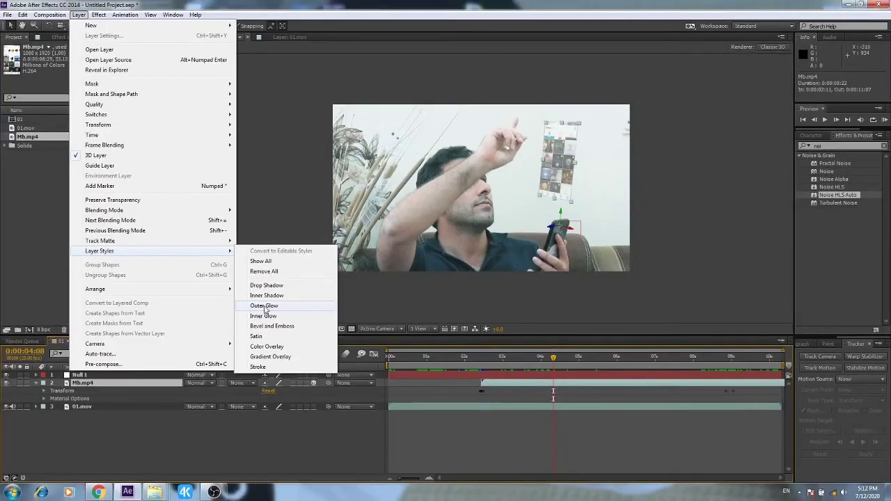
{"action": "left_click", "coordinate": [263, 304]}
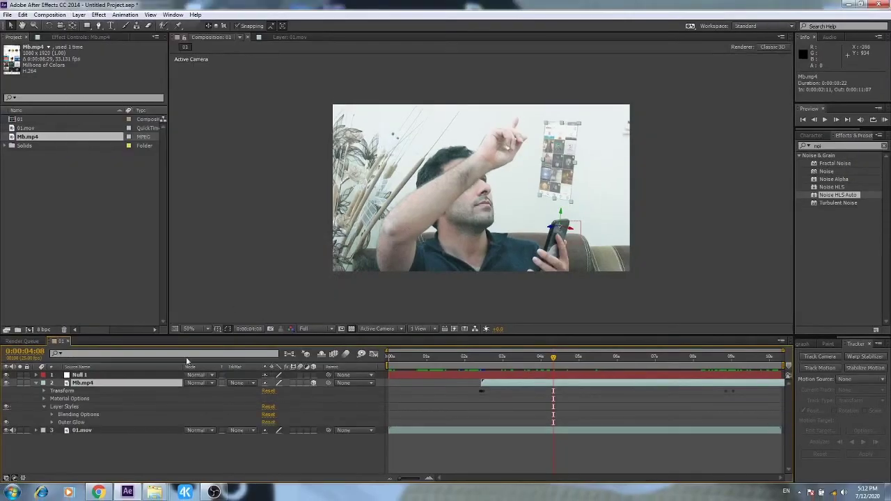
- Raise the Outer Glow Spread to about 25% and enlarge its Size, then collapse its settings
{"action": "left_click", "coordinate": [52, 423]}
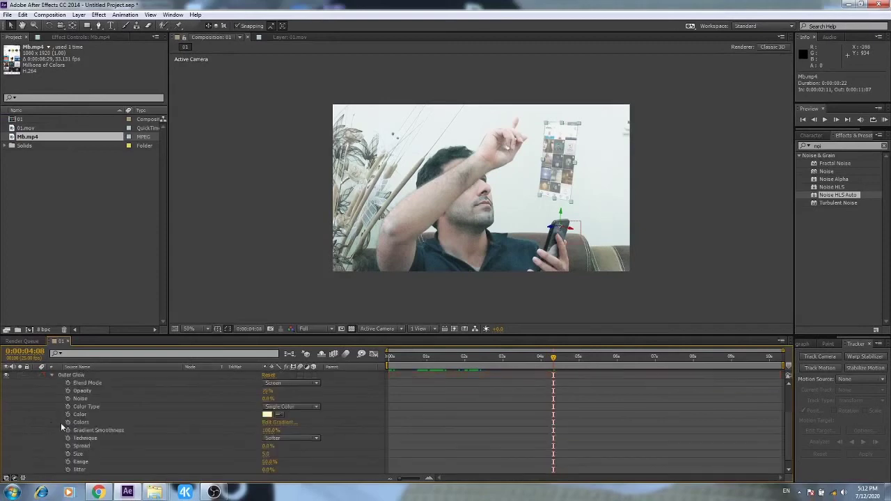
{"action": "scroll", "coordinate": [87, 429], "scroll_direction": "down", "scroll_amount": 1}
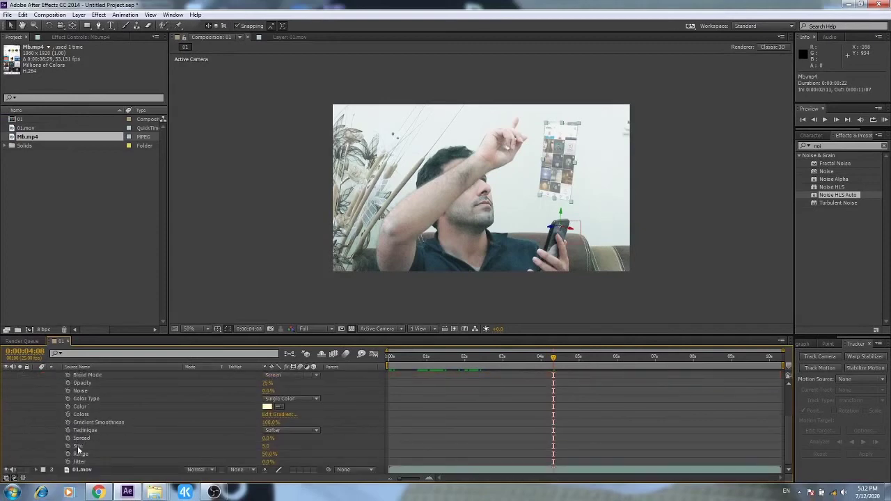
{"action": "left_click", "coordinate": [267, 447]}
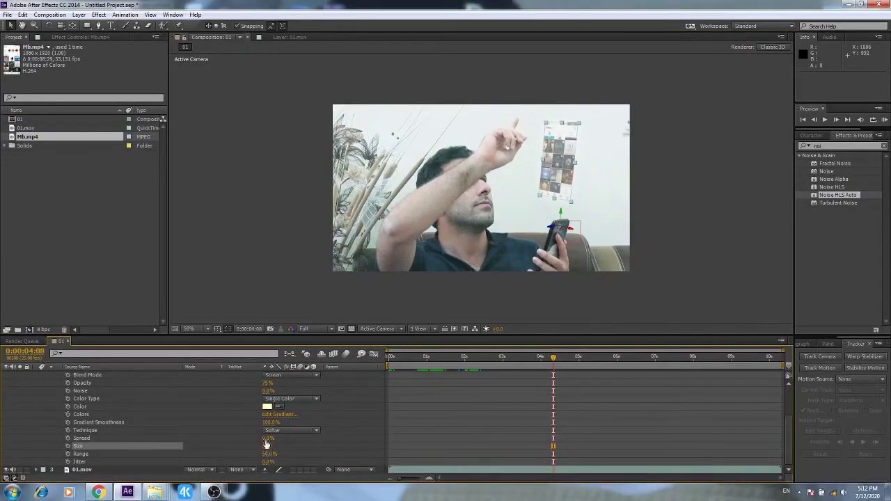
{"action": "left_click_drag", "start_coordinate": [267, 438], "coordinate": [299, 438]}
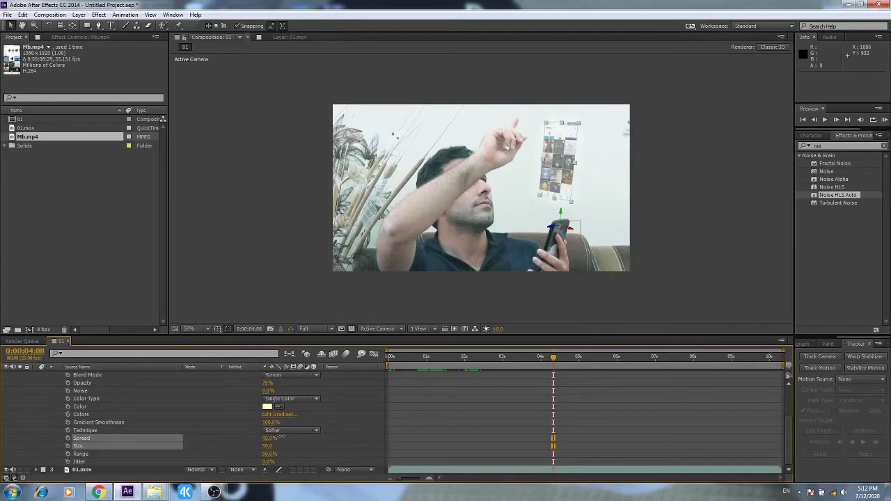
{"action": "left_click", "coordinate": [286, 439]}
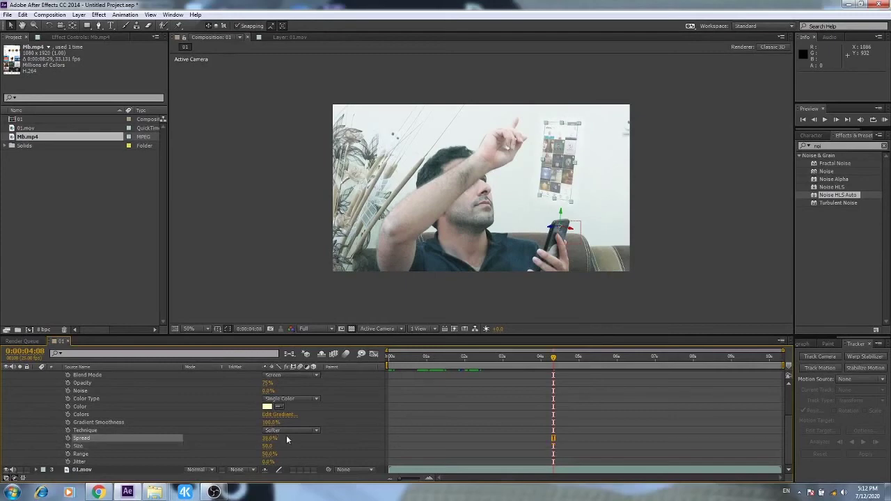
{"action": "left_click", "coordinate": [690, 198]}
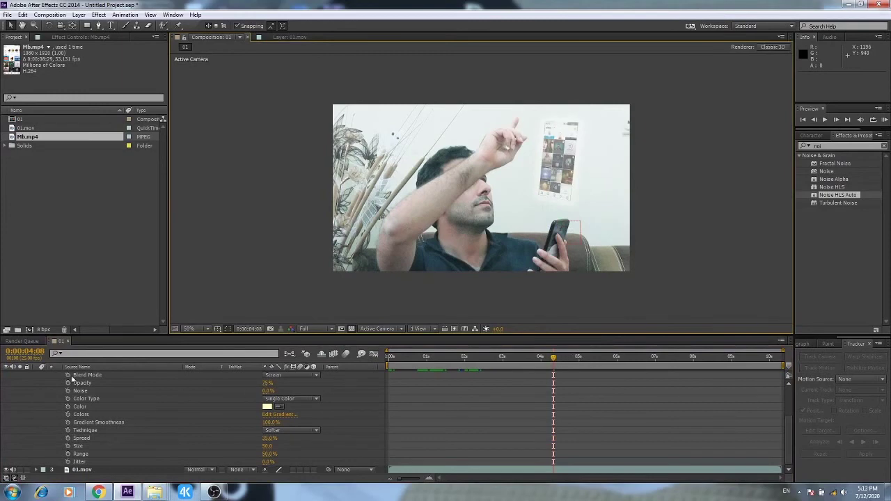
{"action": "scroll", "coordinate": [90, 397], "scroll_direction": "up", "scroll_amount": 2}
{"action": "left_click", "coordinate": [51, 414]}
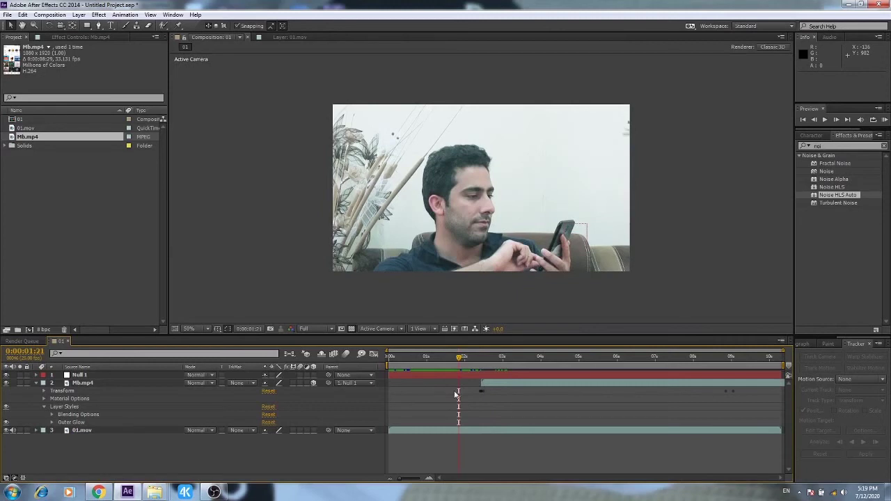
- Preview composition 01 to check the tracked, glowing Mb.mp4 screen beside the phone
{"action": "key", "text": "space"}
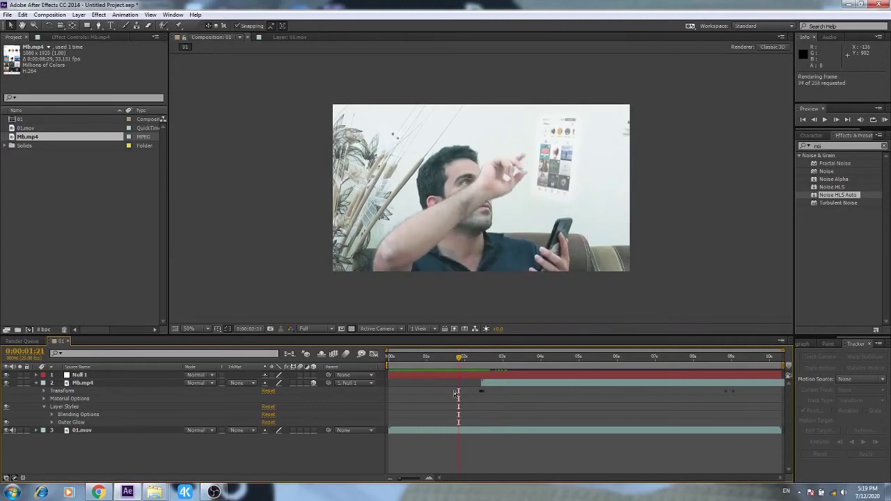